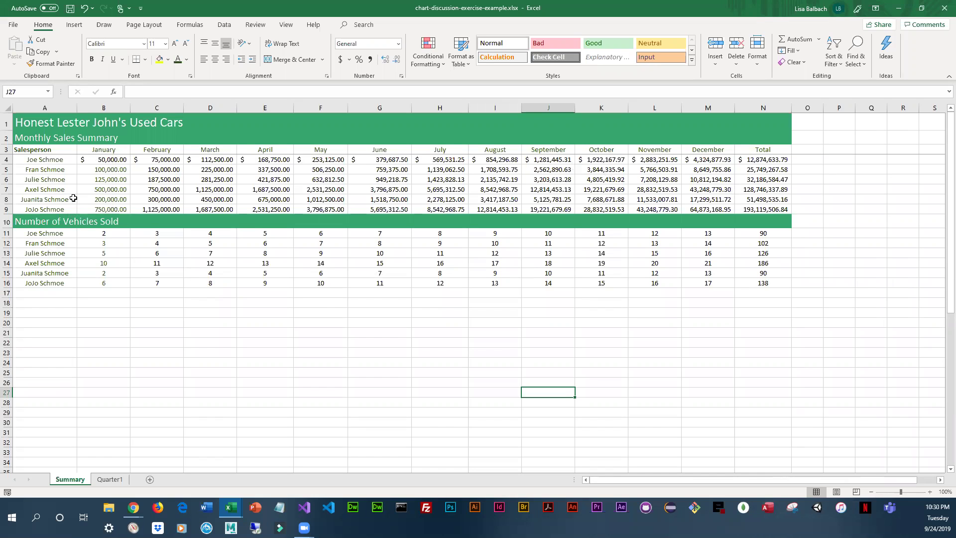
Open the recommended charts for the January to March sales per salesperson in A3:D9.
click(59, 150)
drag(59, 162, 55, 209)
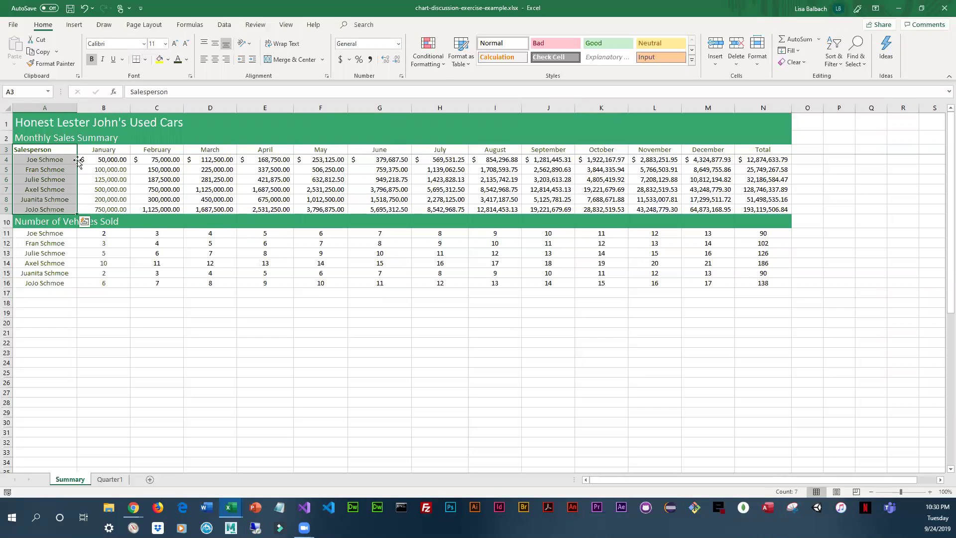
drag(47, 150, 207, 212)
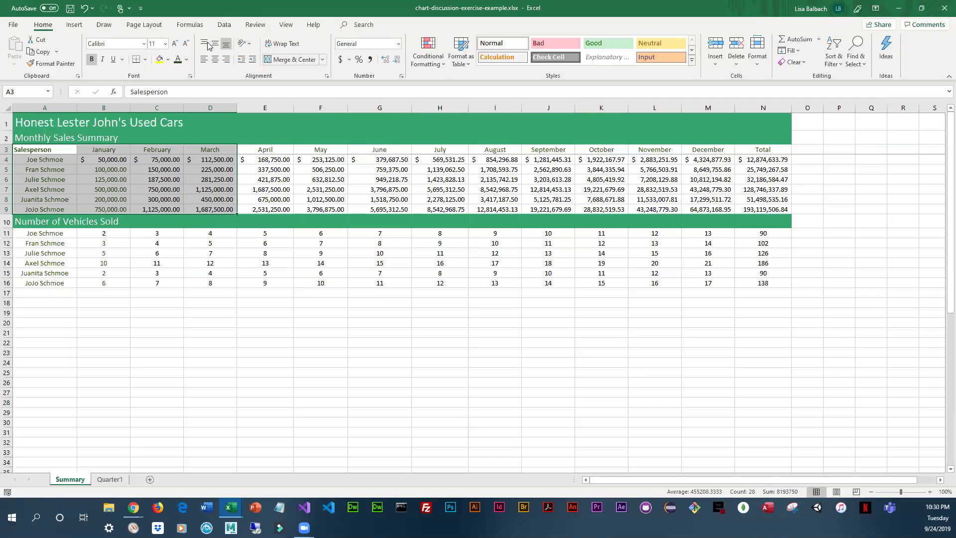
click(74, 25)
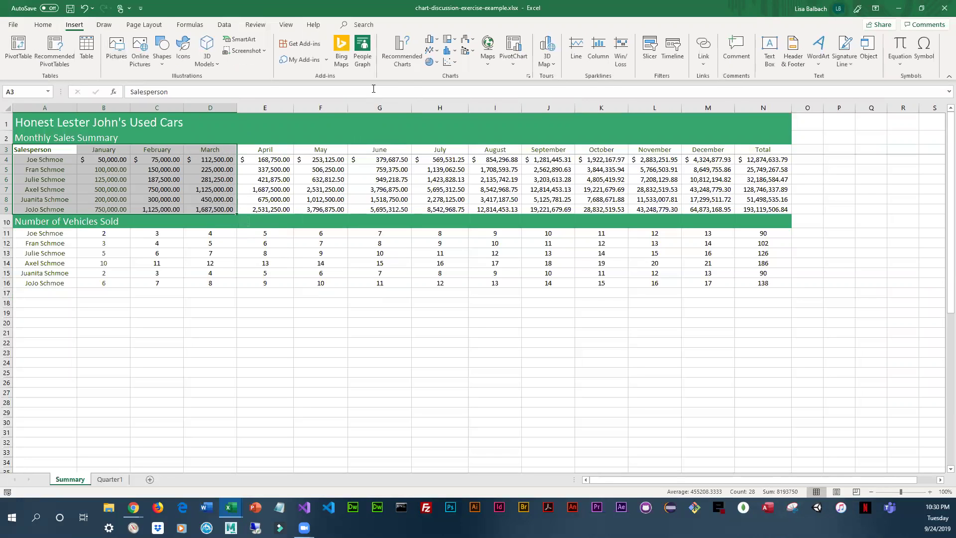
click(401, 54)
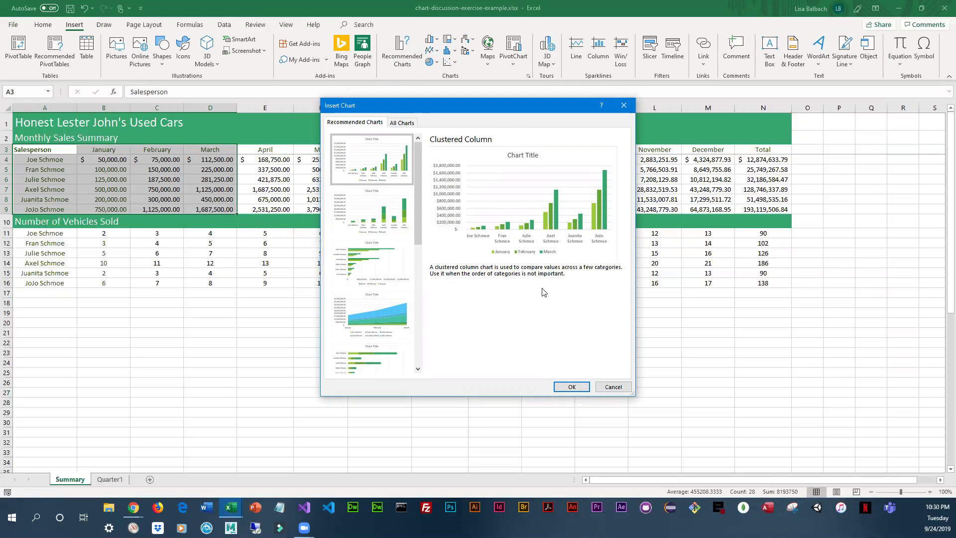
Examine the previews and descriptions of the recommended column, bar, area, scatter, bubble, 100% stacked and funnel charts.
click(379, 219)
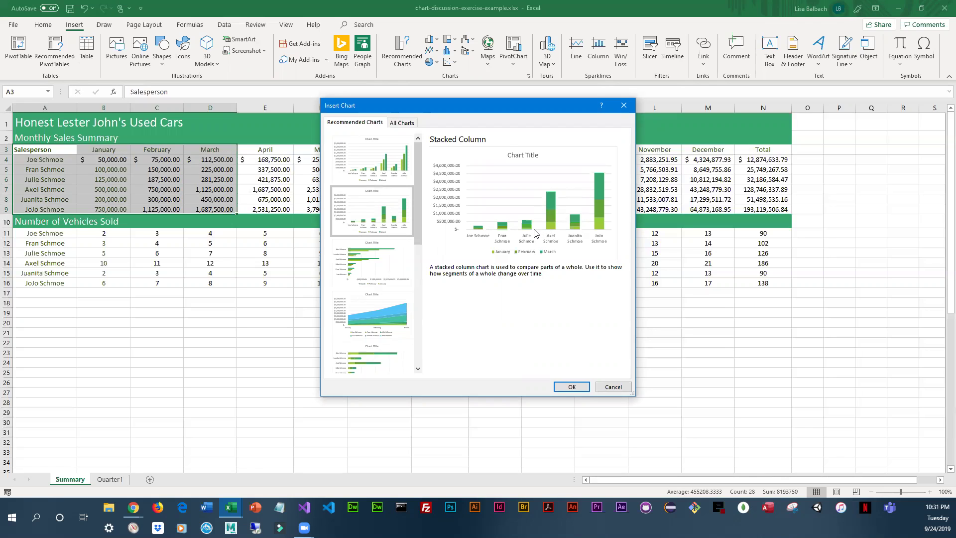
click(374, 261)
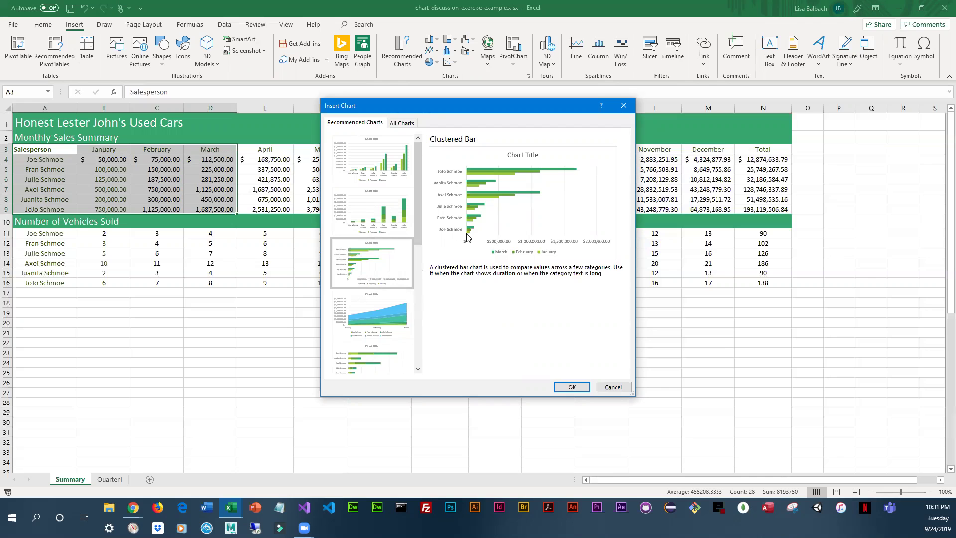
scroll(378, 310, down, 3)
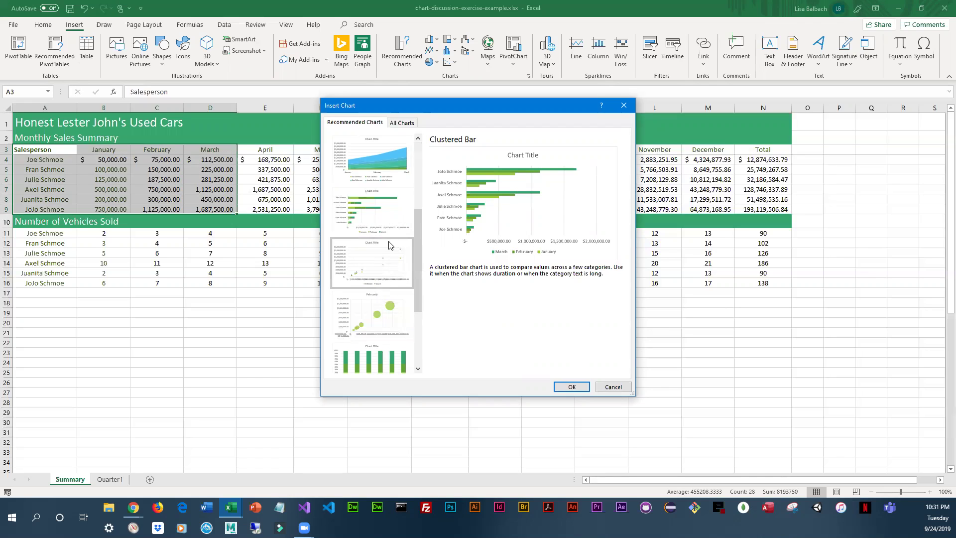
click(385, 162)
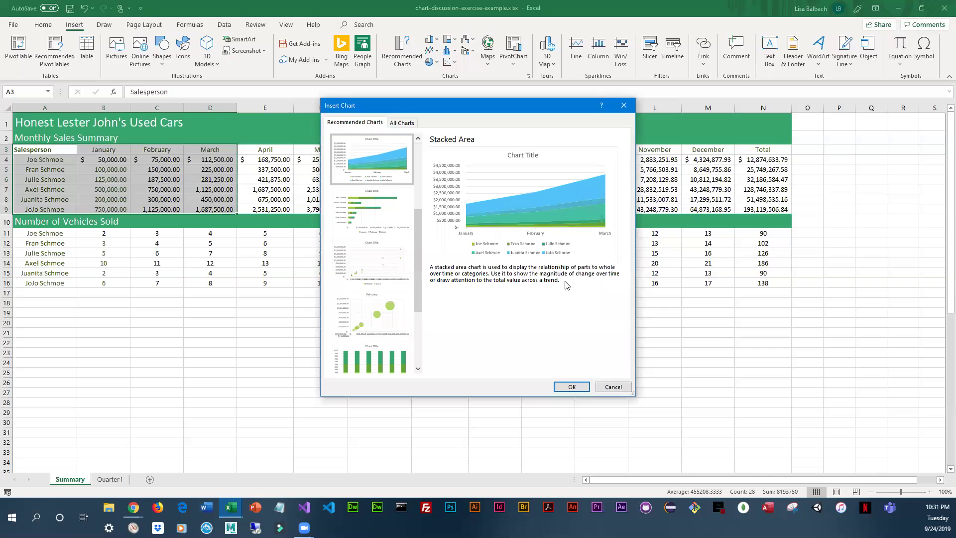
click(396, 213)
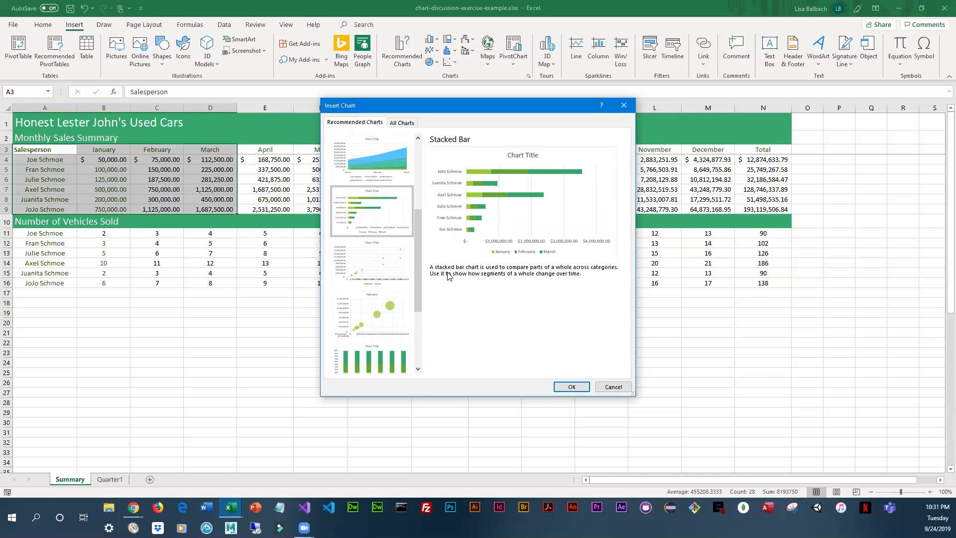
click(377, 262)
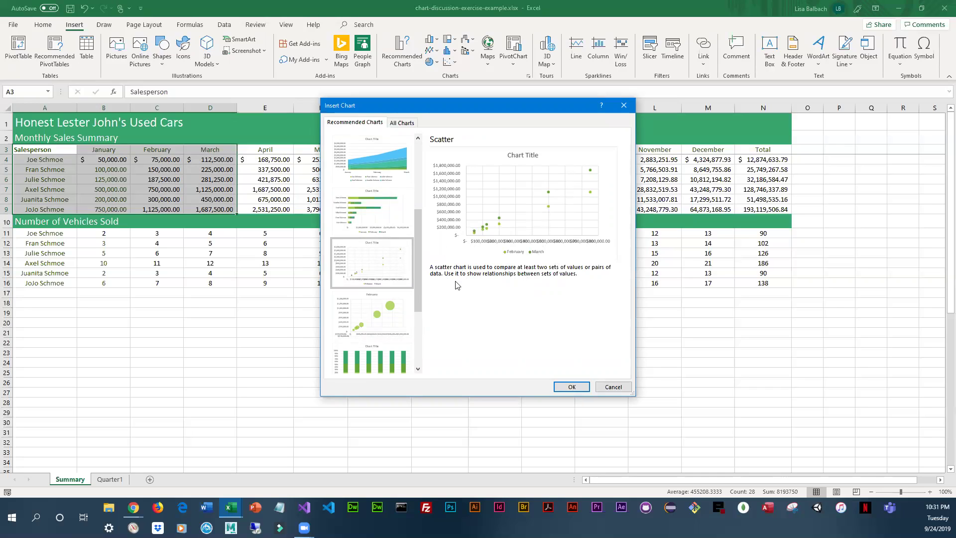
click(395, 314)
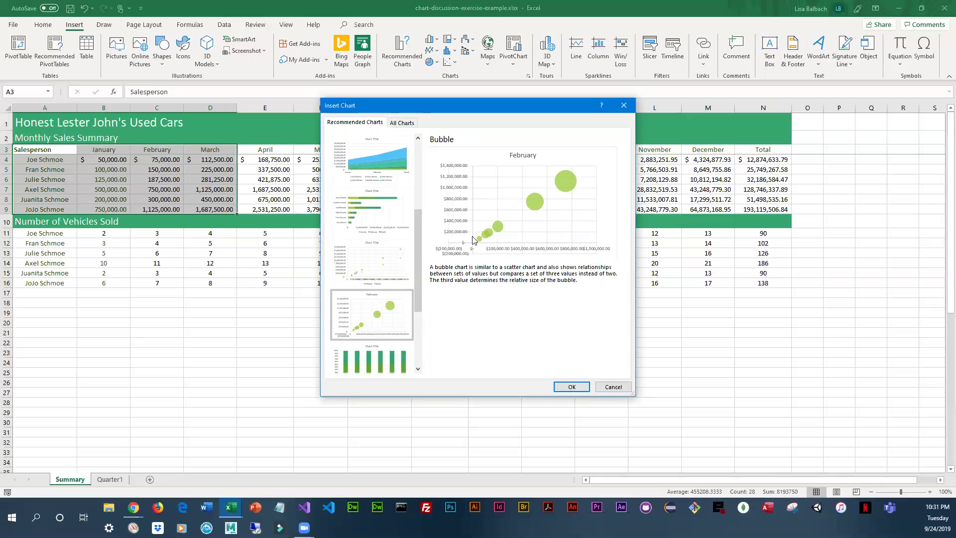
scroll(379, 279, down, 3)
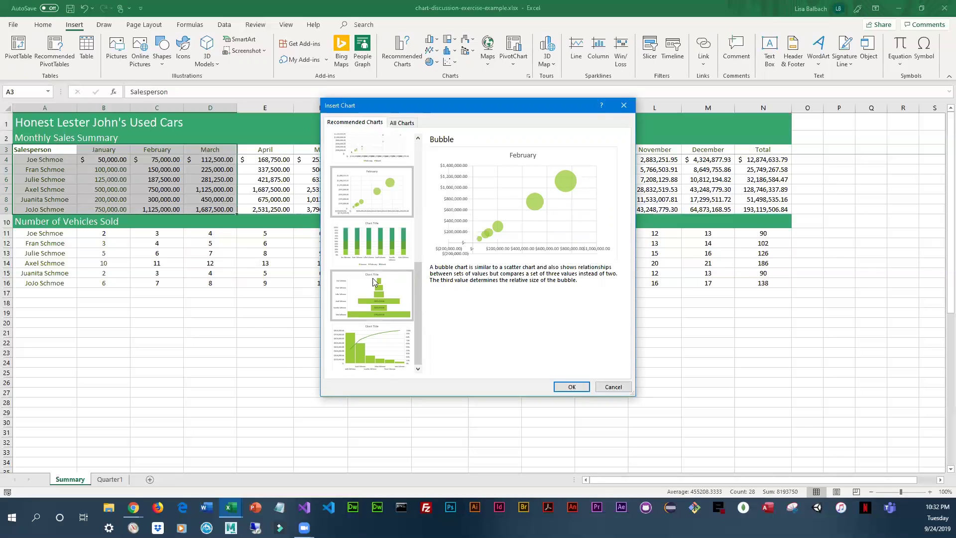
click(408, 254)
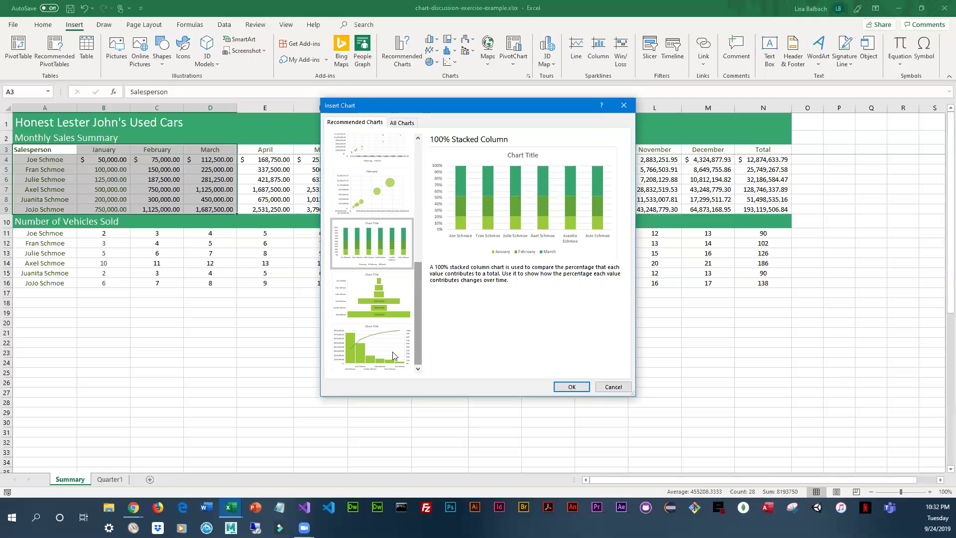
click(384, 314)
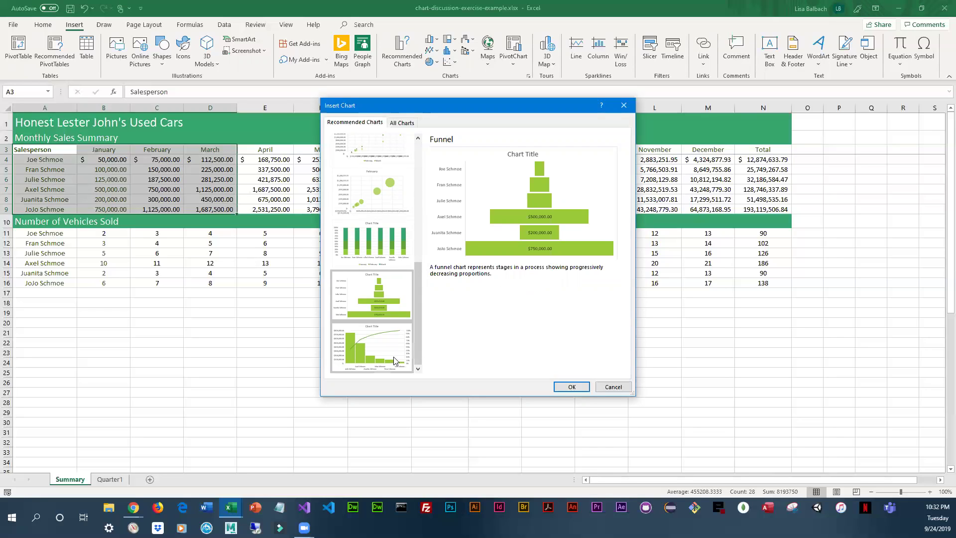
Insert a Pareto chart from the January to March sales data, inspect its bars, and delete it.
key(Down)
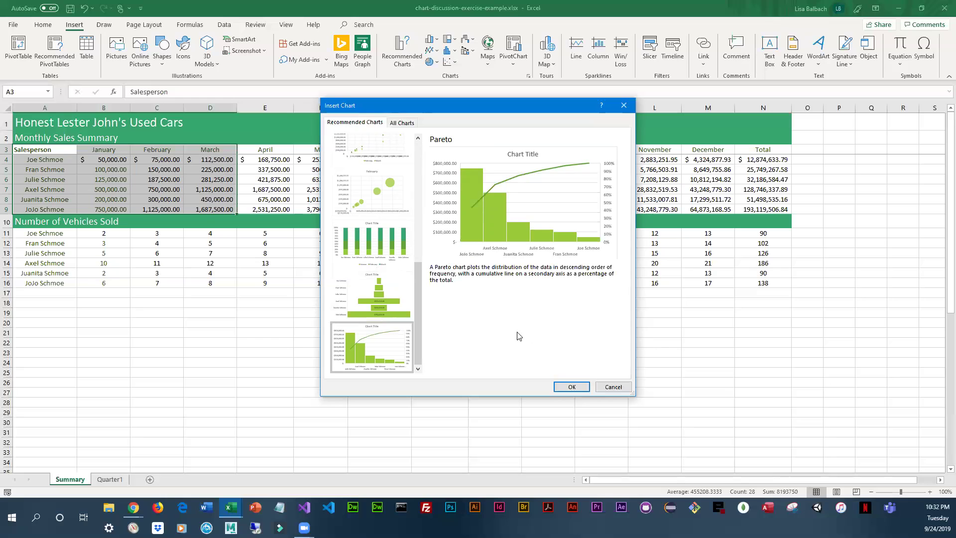
click(579, 390)
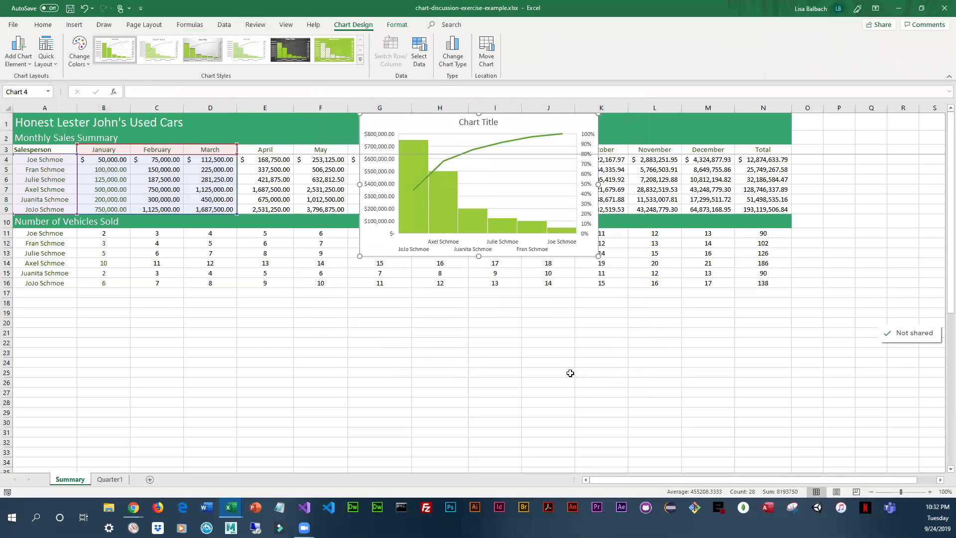
mouse_move(420, 220)
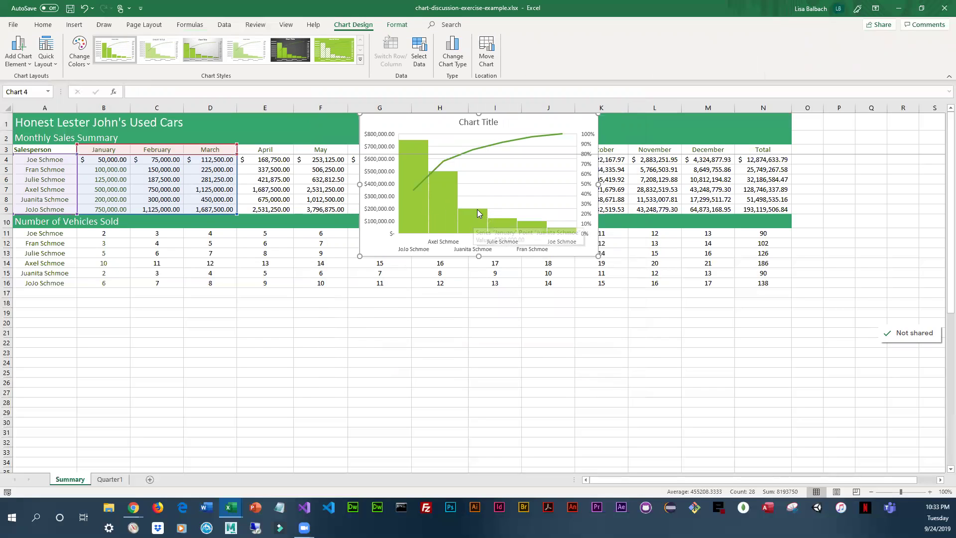
mouse_move(509, 230)
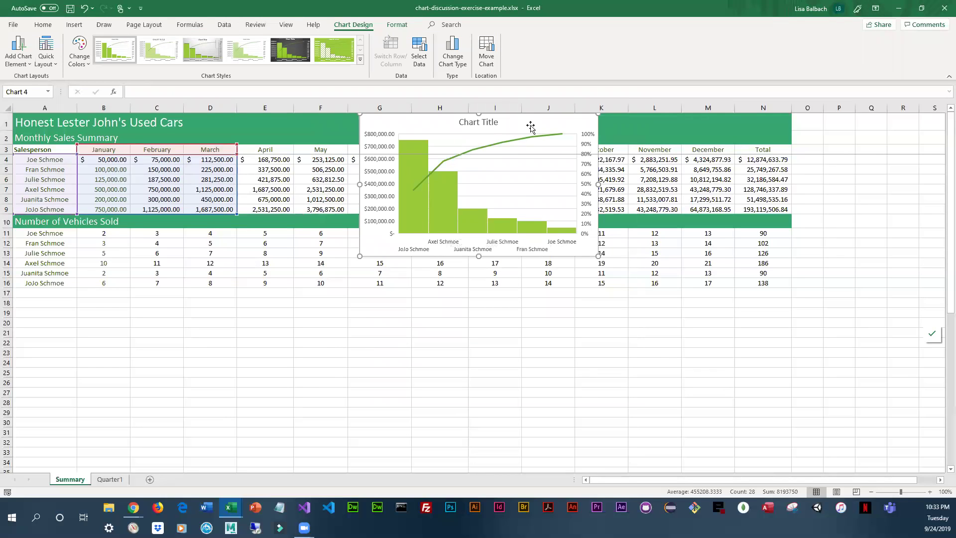
click(566, 121)
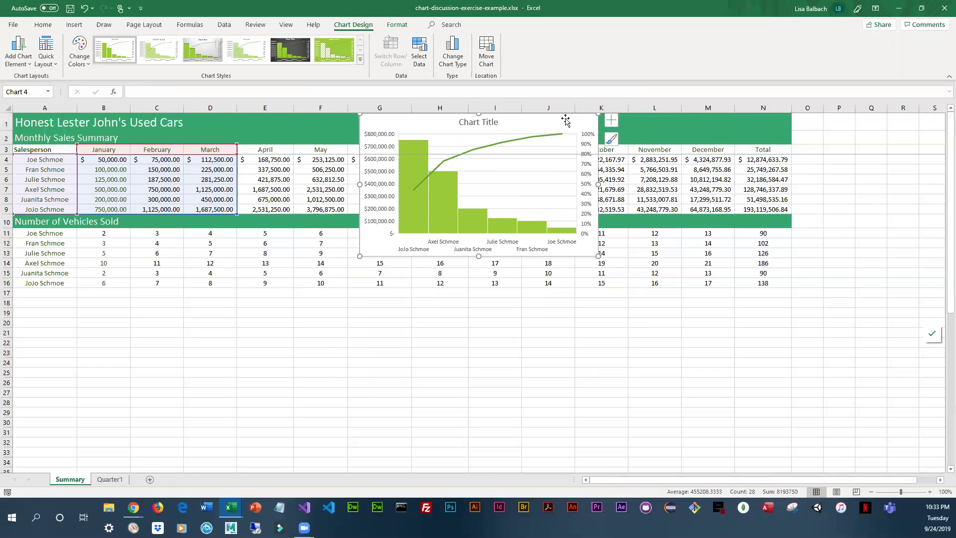
key(Delete)
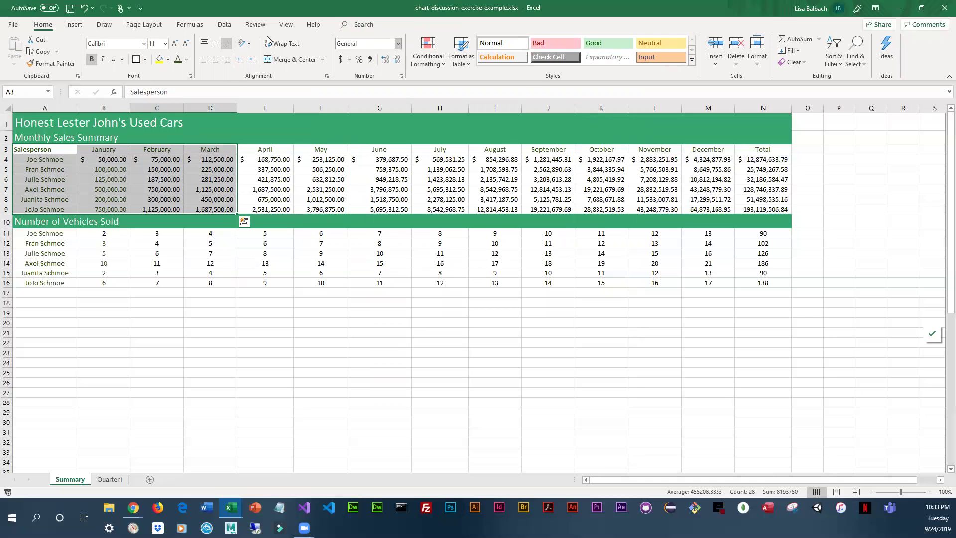
Preview the Clustered Column and Stacked Column recommendations for the same sales data without inserting a chart.
click(83, 27)
click(403, 55)
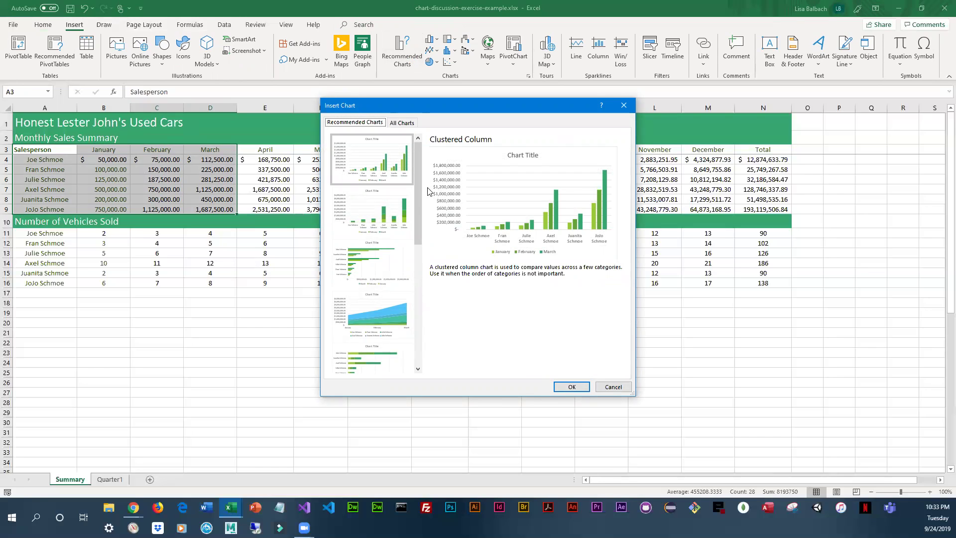
click(396, 211)
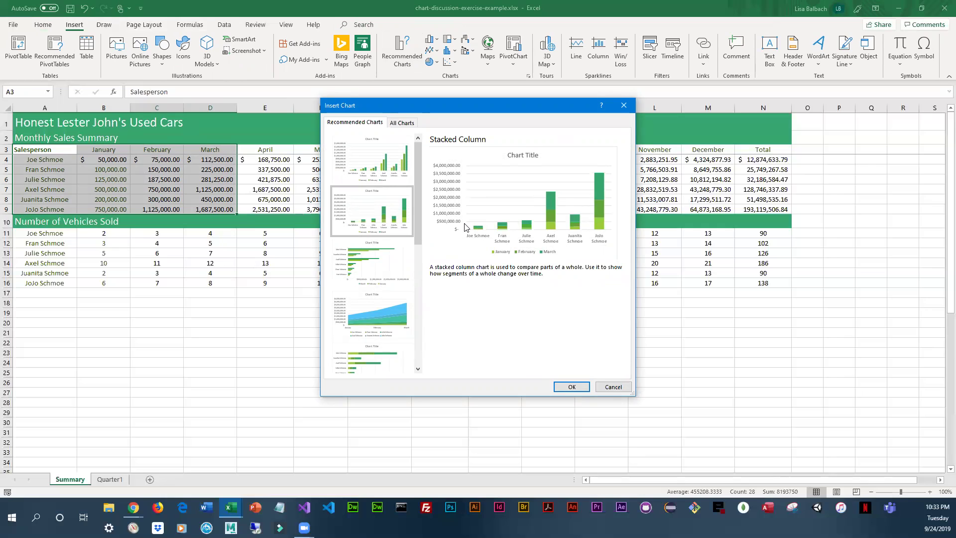
click(614, 387)
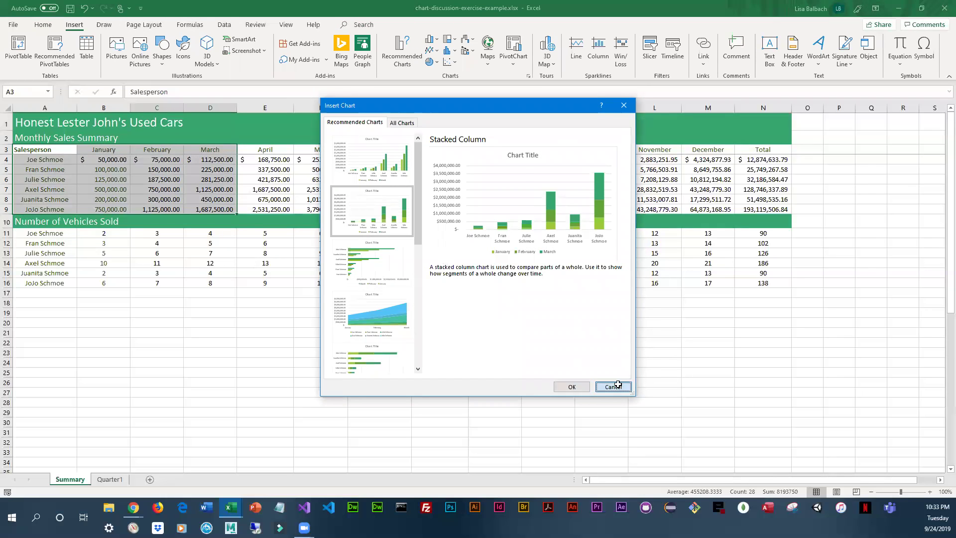
Insert a Pareto chart of total sales per salesperson from A3:A9 and N3:N9.
drag(48, 154, 52, 211)
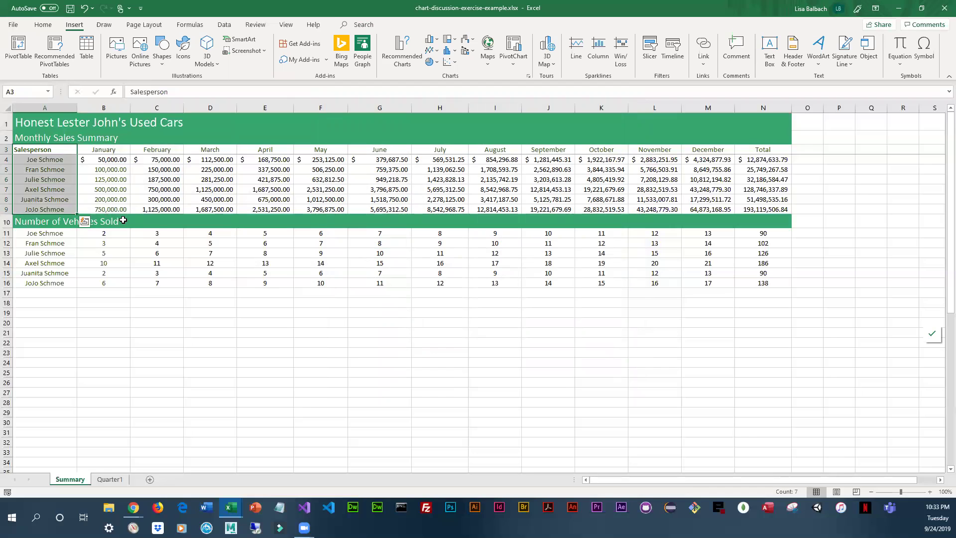
ctrl+drag(773, 149, 772, 209)
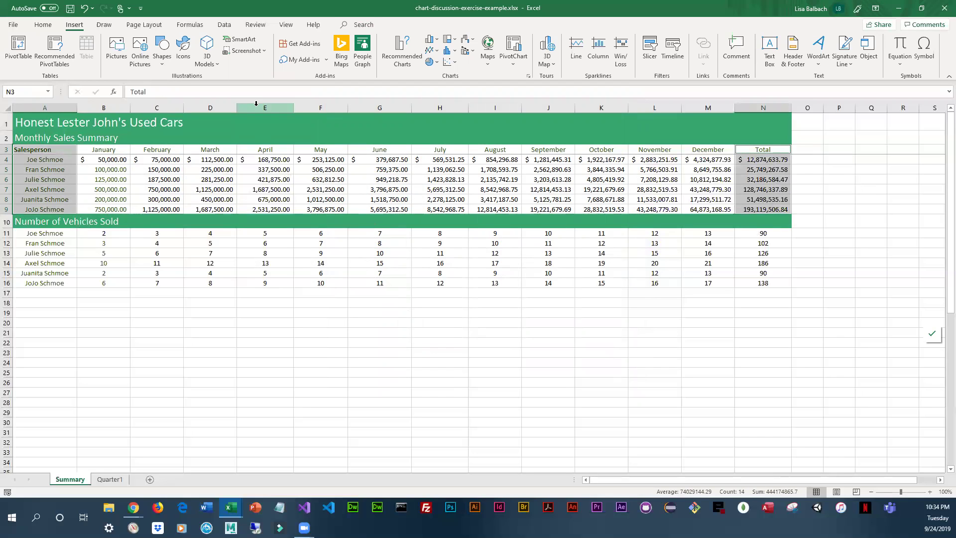
click(404, 60)
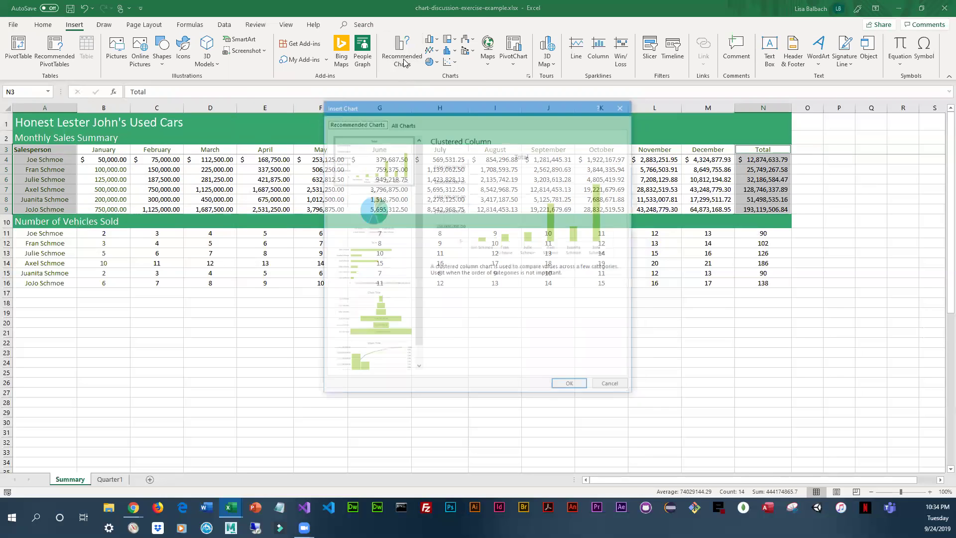
click(382, 211)
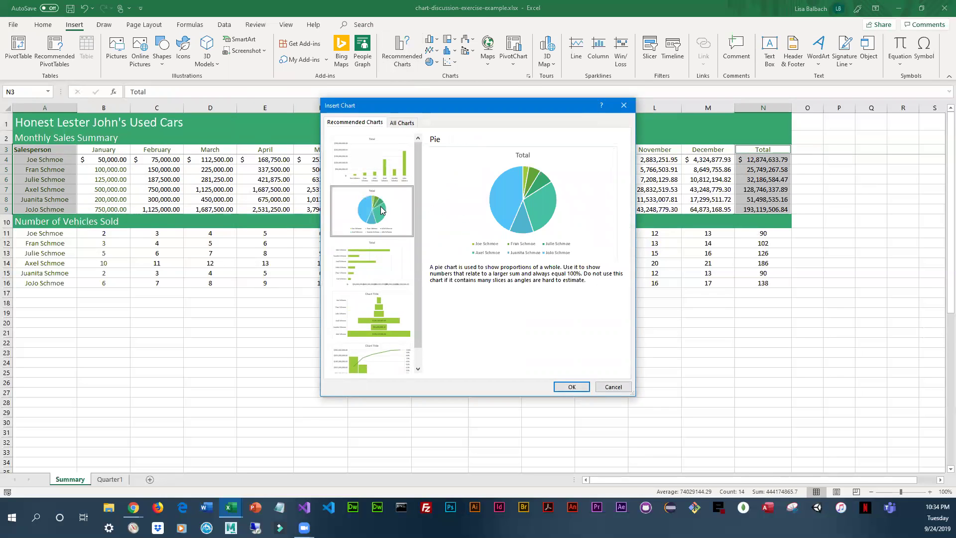
scroll(396, 295, down, 1)
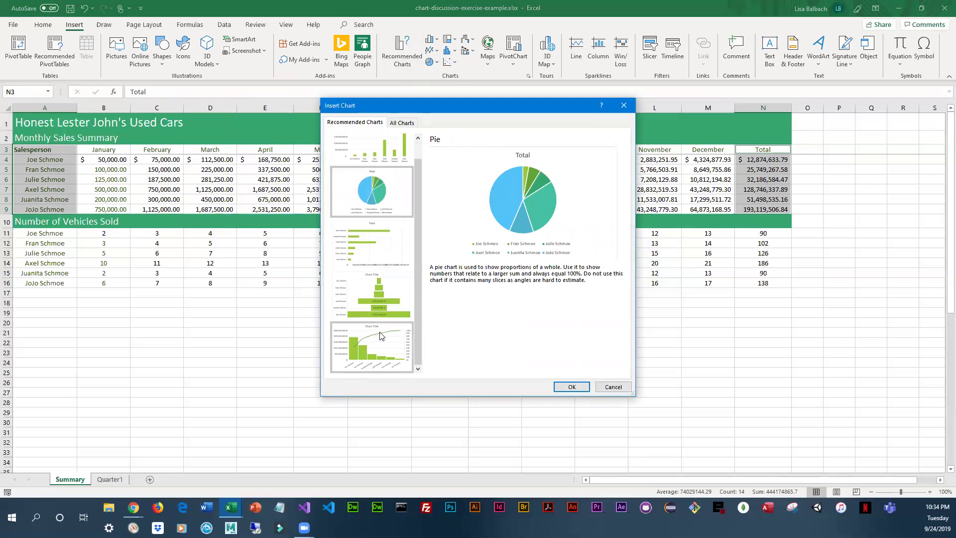
click(382, 337)
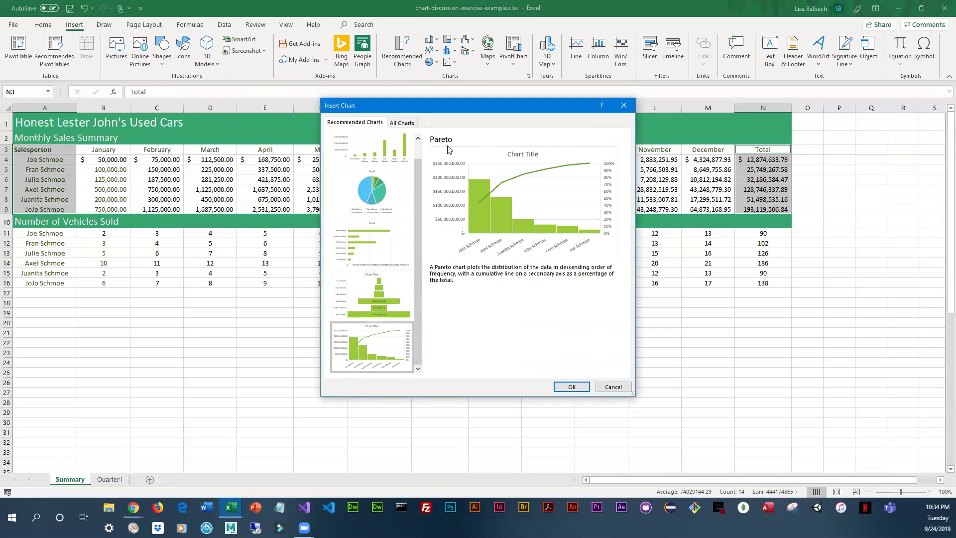
click(572, 387)
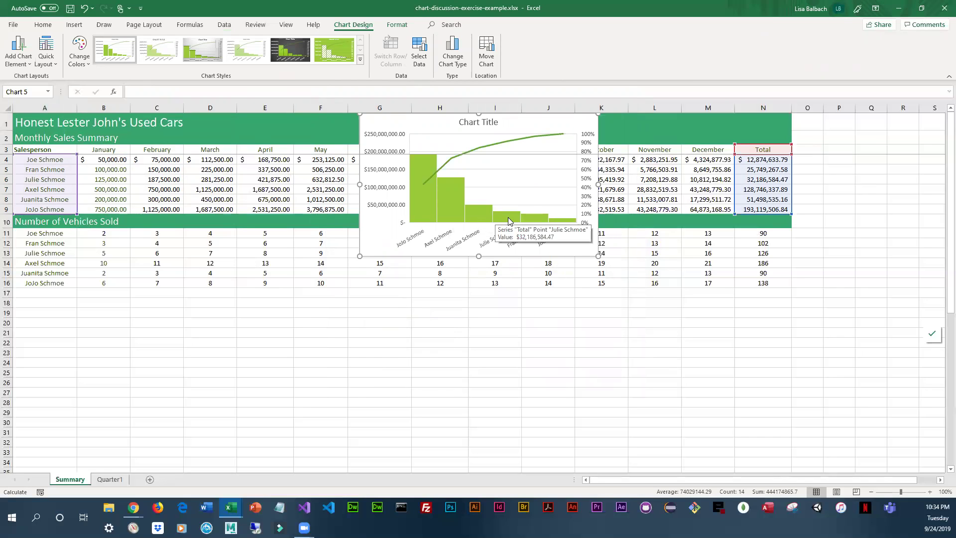
mouse_move(562, 221)
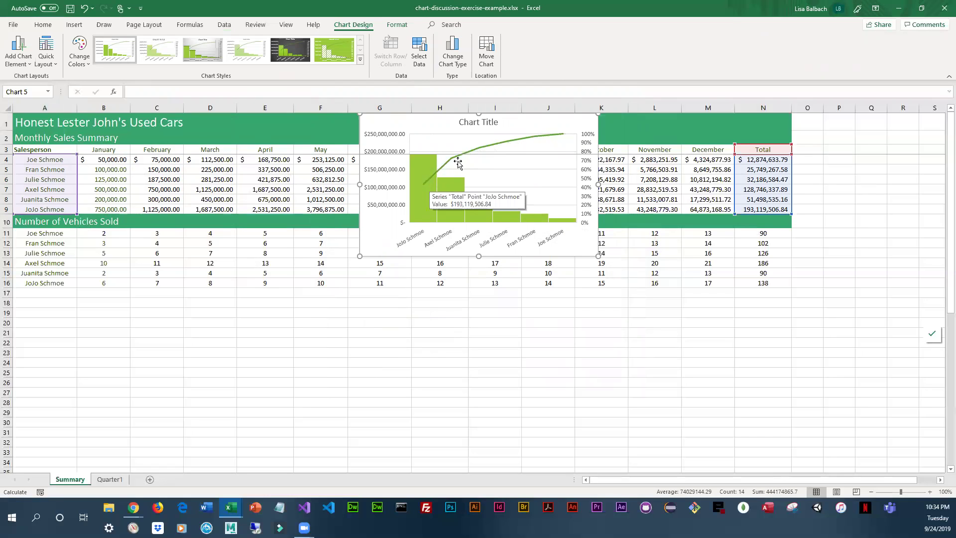
Enlarge the Pareto chart and place it below the data, spanning about rows 18 to 35 in columns A to F.
drag(511, 127, 203, 303)
drag(292, 433, 361, 467)
scroll(149, 421, down, 1)
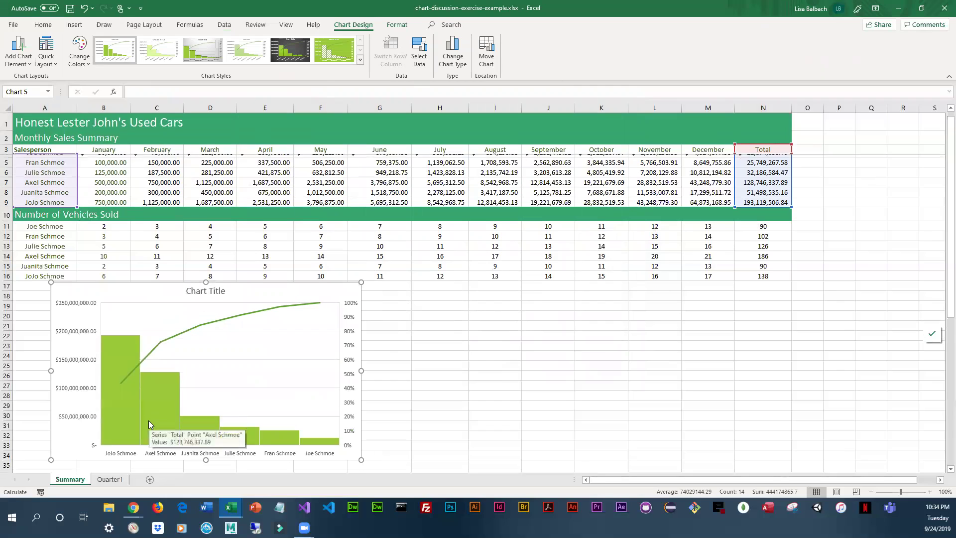
drag(153, 269, 130, 280)
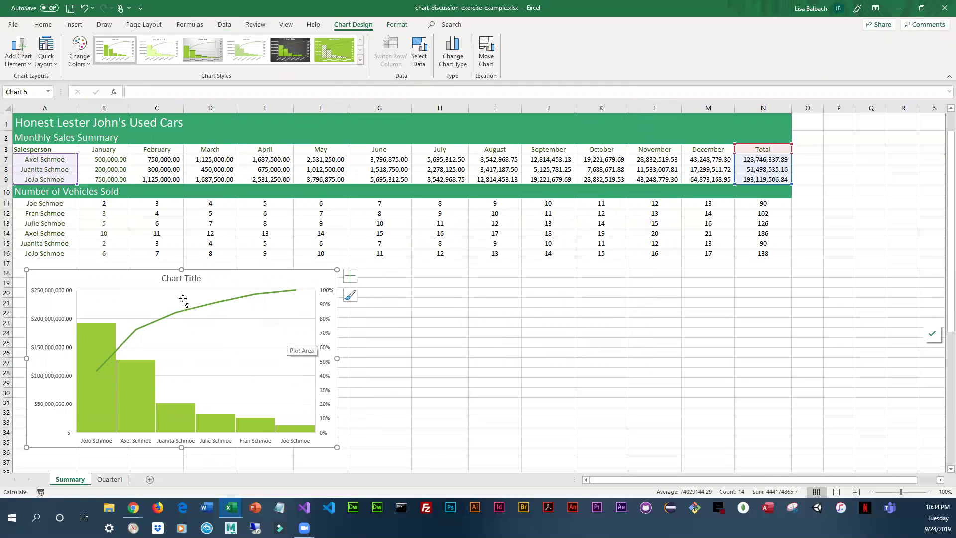
scroll(714, 200, up, 1)
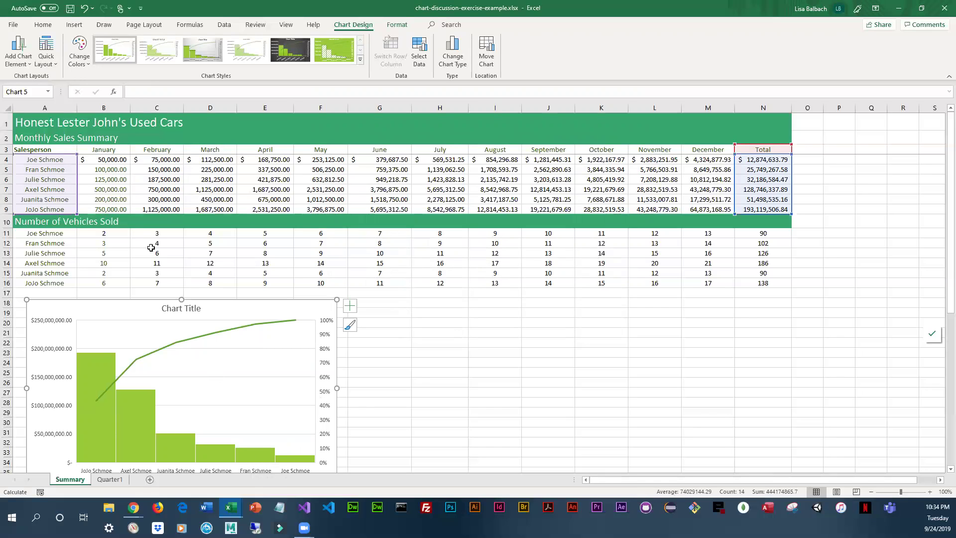
Select the sales figures for the first months, and select A12:D16 in the Number of Vehicles Sold block.
click(64, 176)
drag(40, 150, 265, 212)
drag(70, 242, 234, 283)
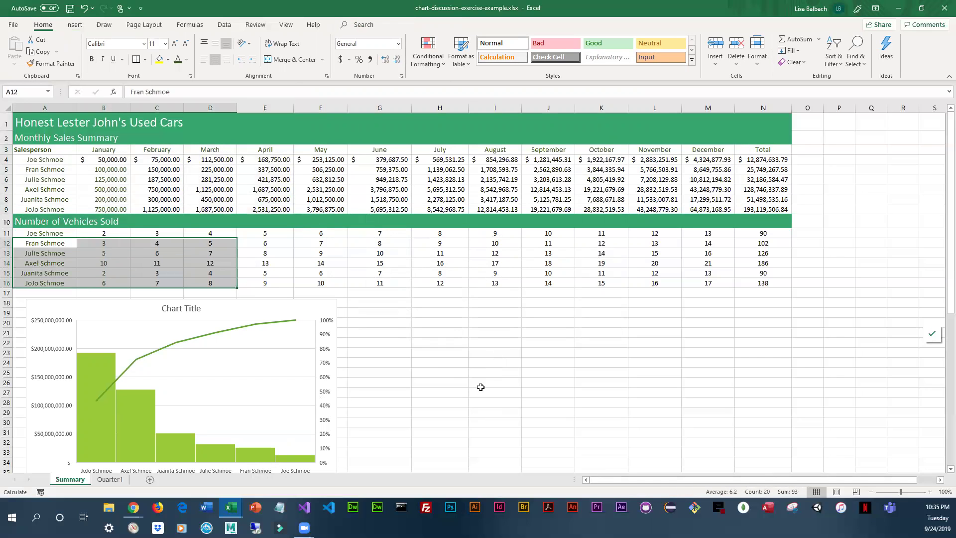
On the Quarter1 sheet, select the Sales by Model data including its headers, A3:B10.
click(110, 480)
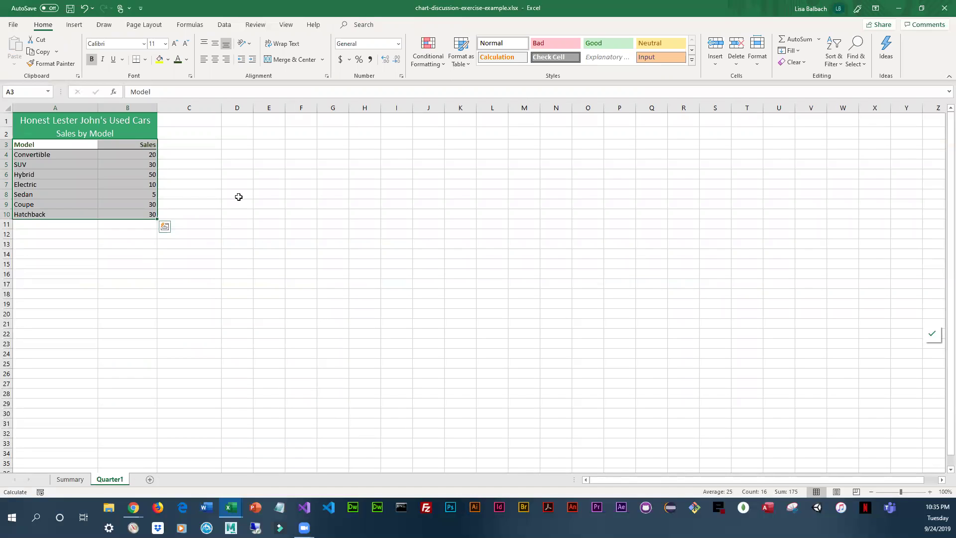
click(218, 224)
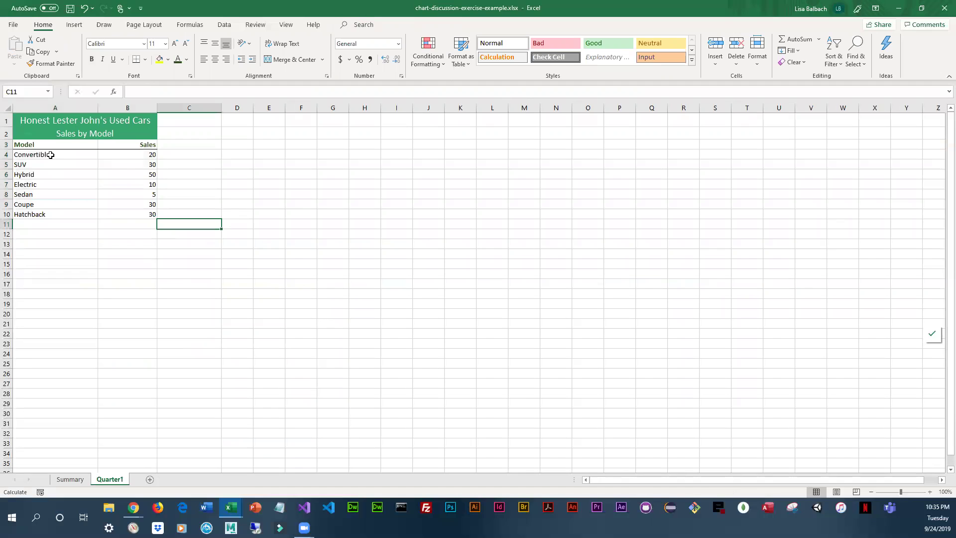
drag(50, 155, 128, 214)
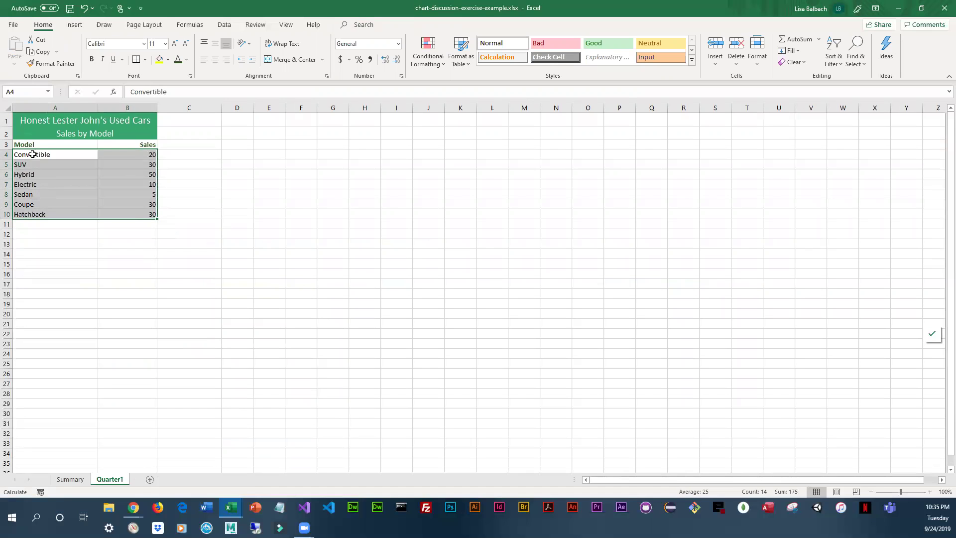
drag(39, 145, 149, 215)
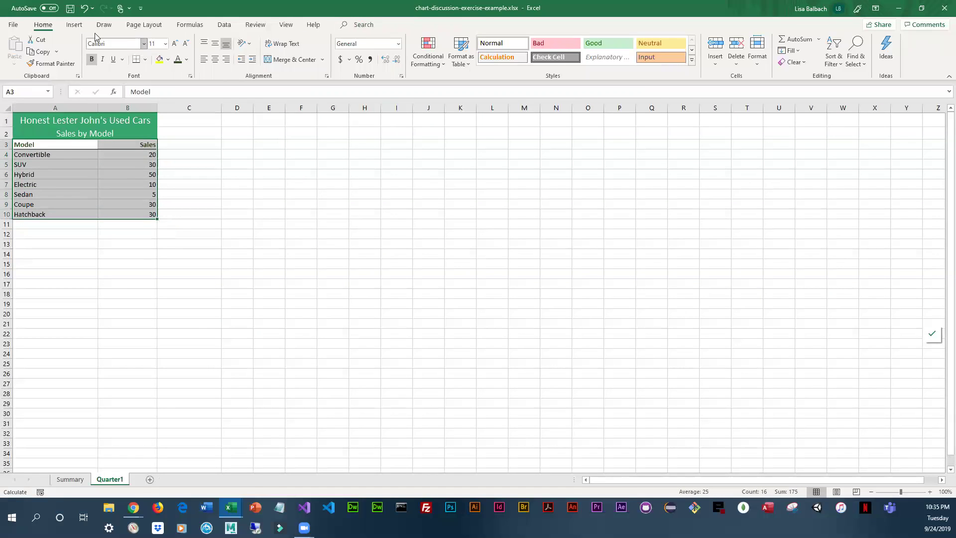
Preview the recommended Clustered Bar, Pie and Pareto charts for the Sales by Model data.
click(81, 27)
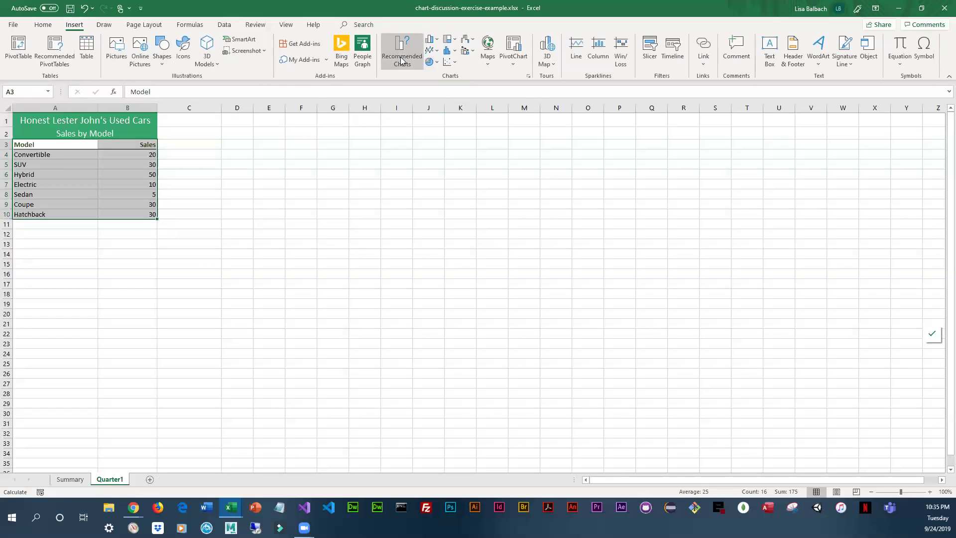
click(402, 60)
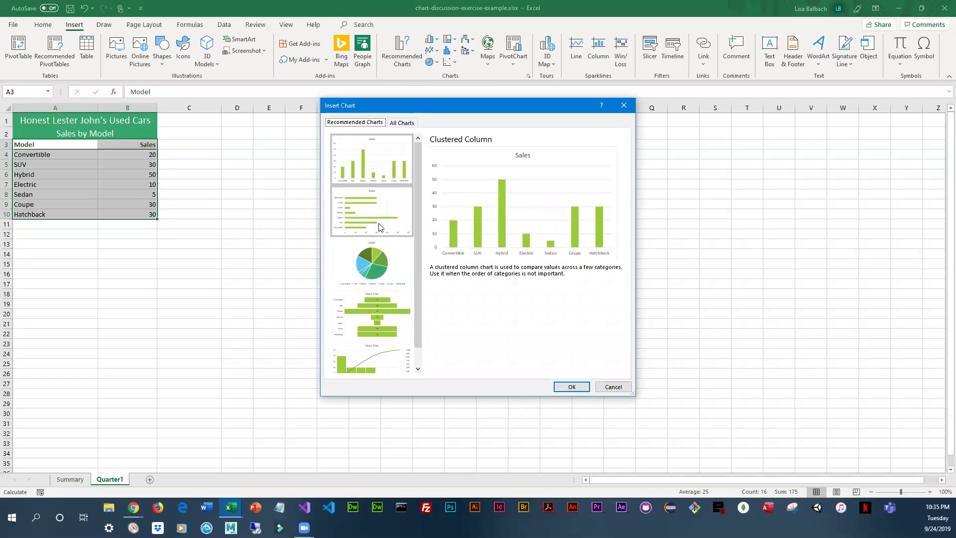
click(365, 208)
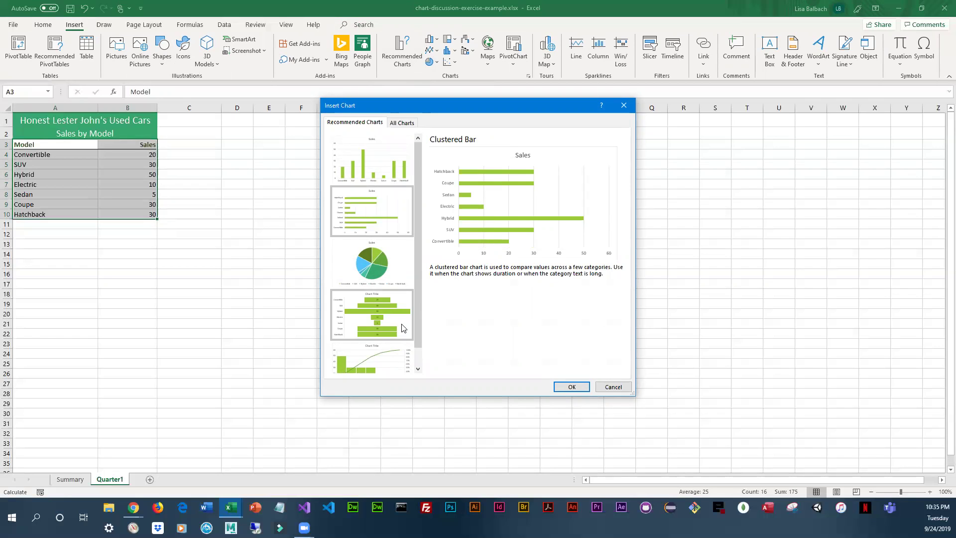
scroll(403, 334, down, 1)
click(384, 246)
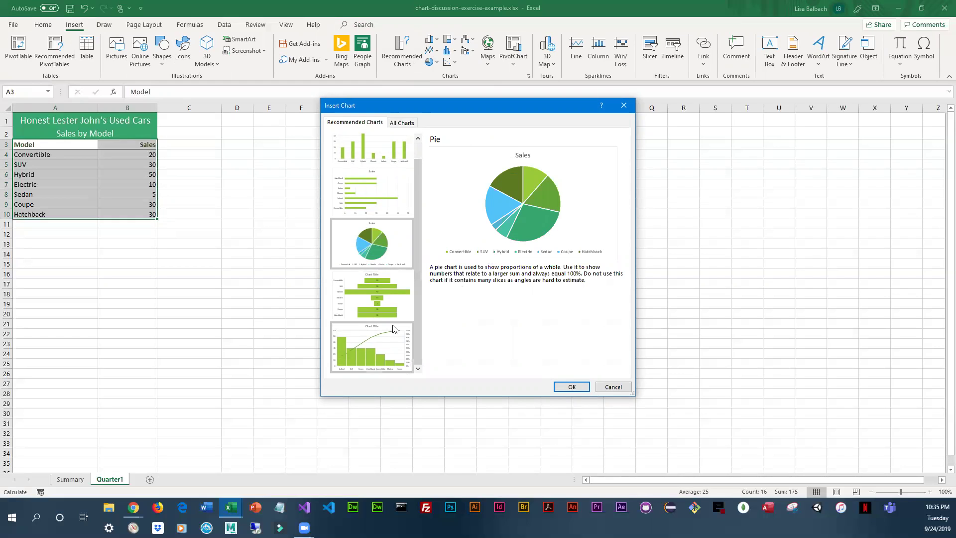
click(379, 342)
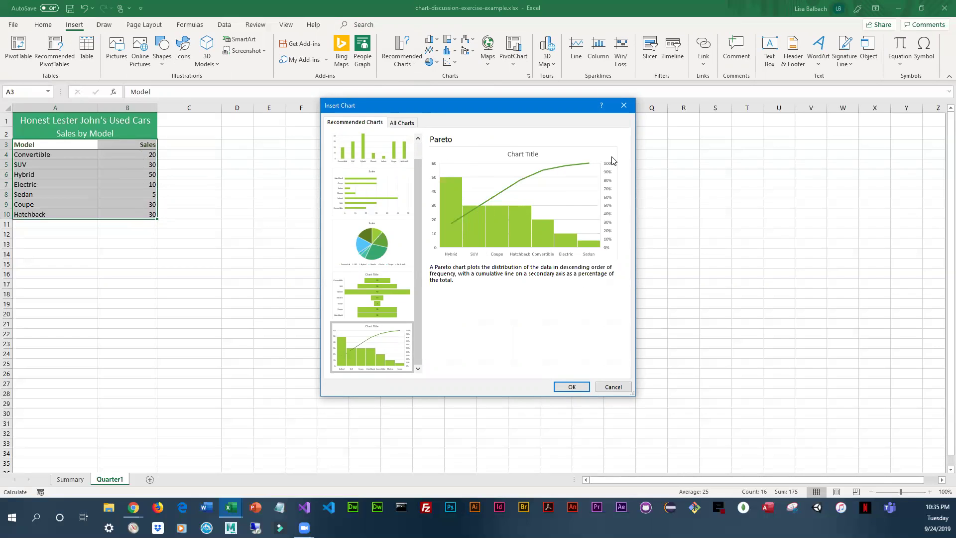
scroll(412, 231, up, 1)
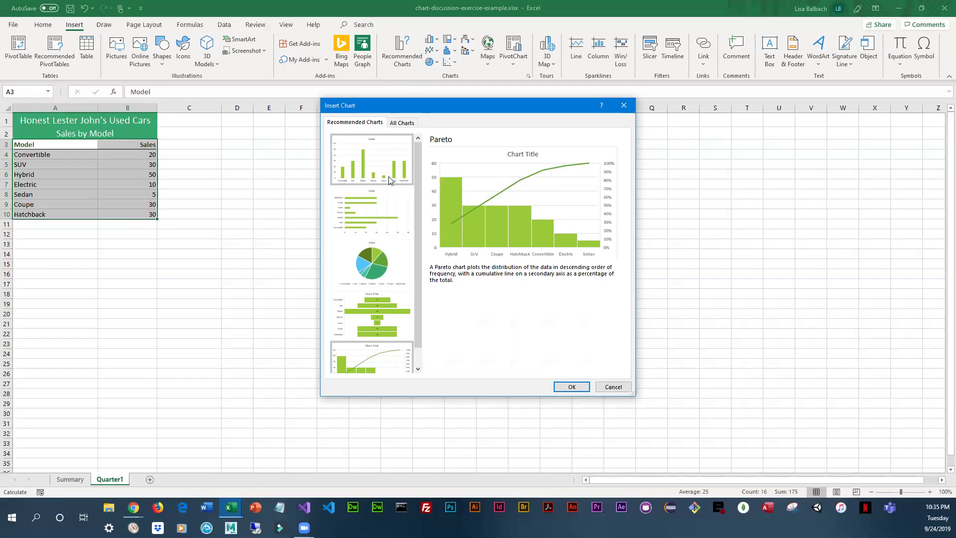
Browse the full list of chart types, previewing Area, Combo, Clustered Column and 3-D Clustered Column for the model sales.
click(404, 125)
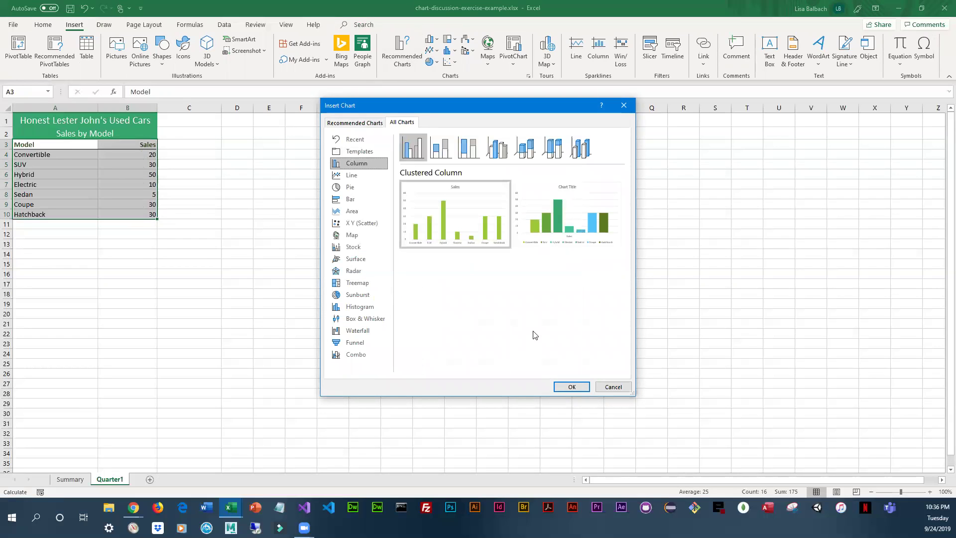
click(353, 213)
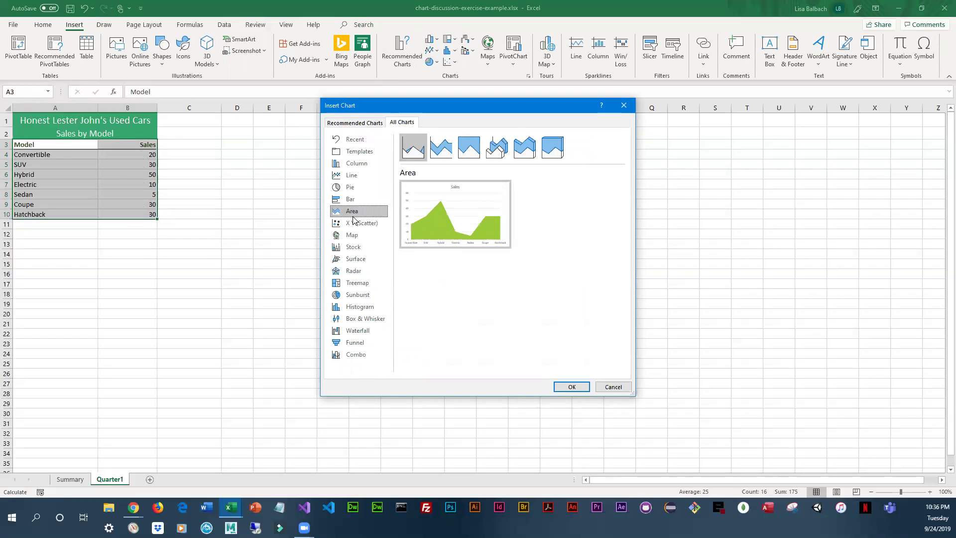
mouse_move(441, 239)
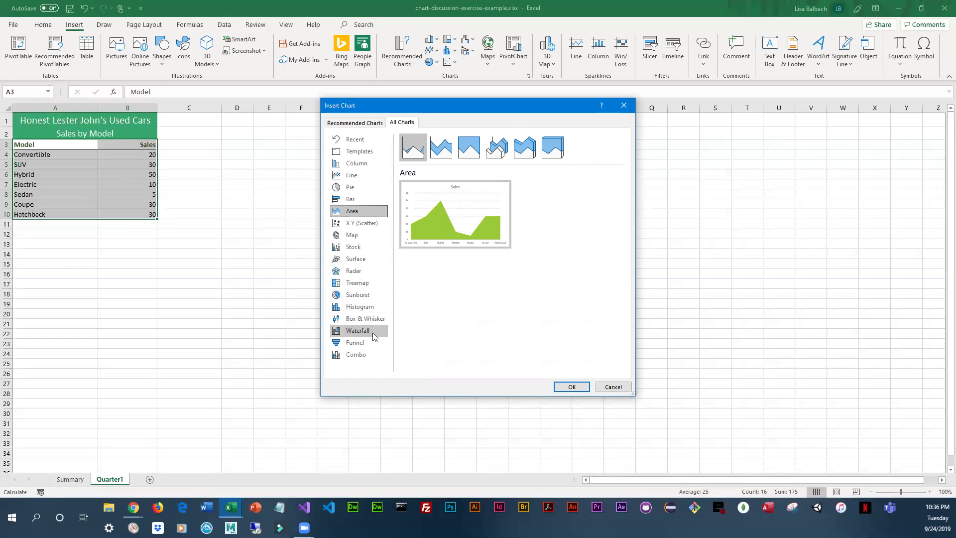
click(369, 360)
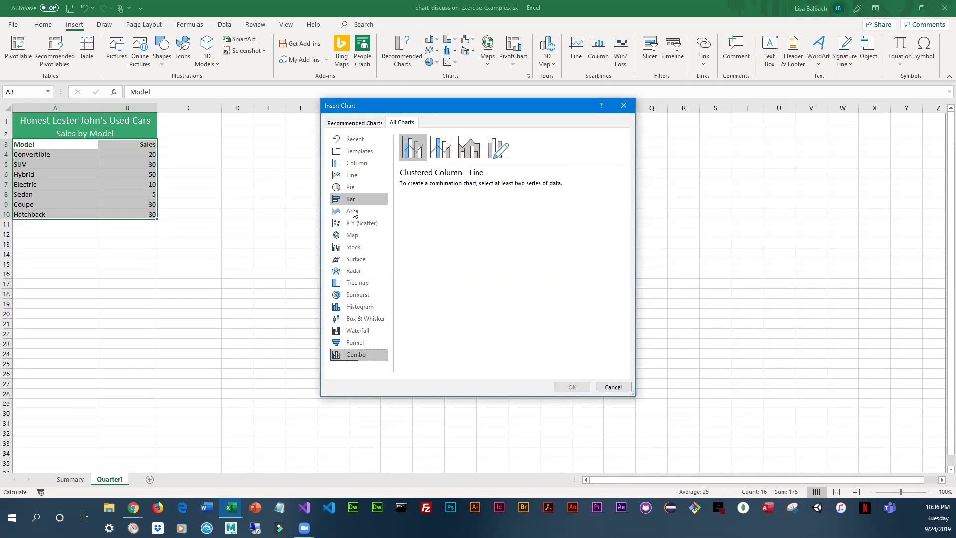
click(355, 164)
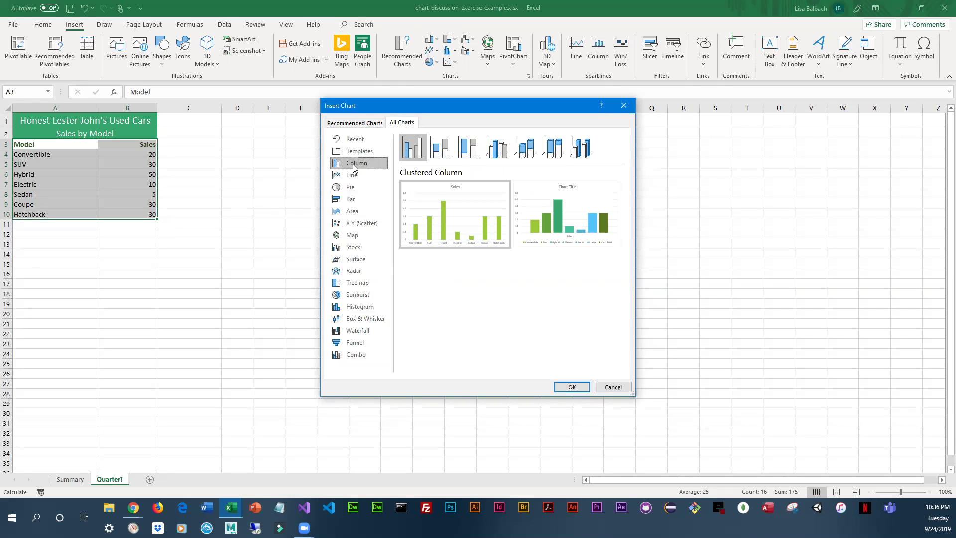
click(498, 155)
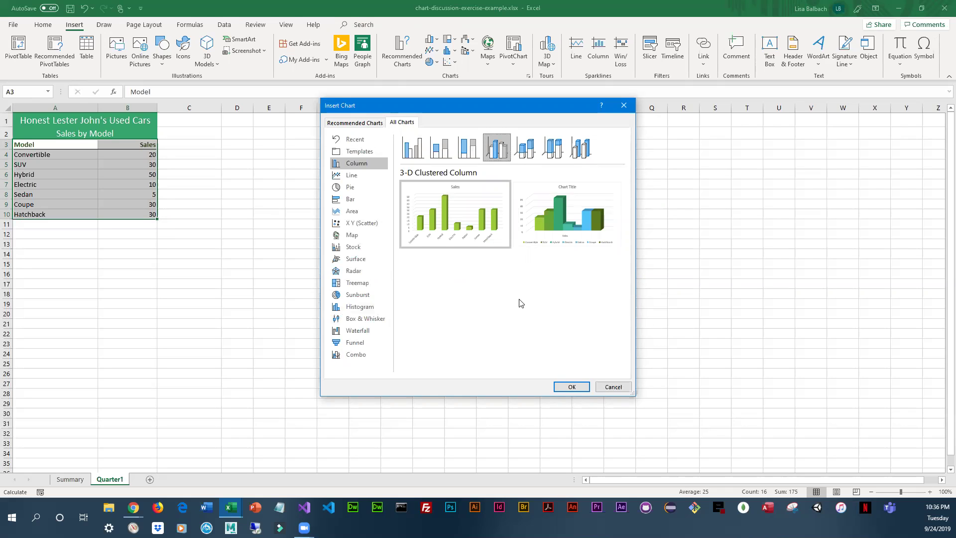
Insert a Line with Markers chart of sales by model and place it below the table, over about rows 12 to 26 in columns A to D.
click(348, 177)
mouse_move(492, 221)
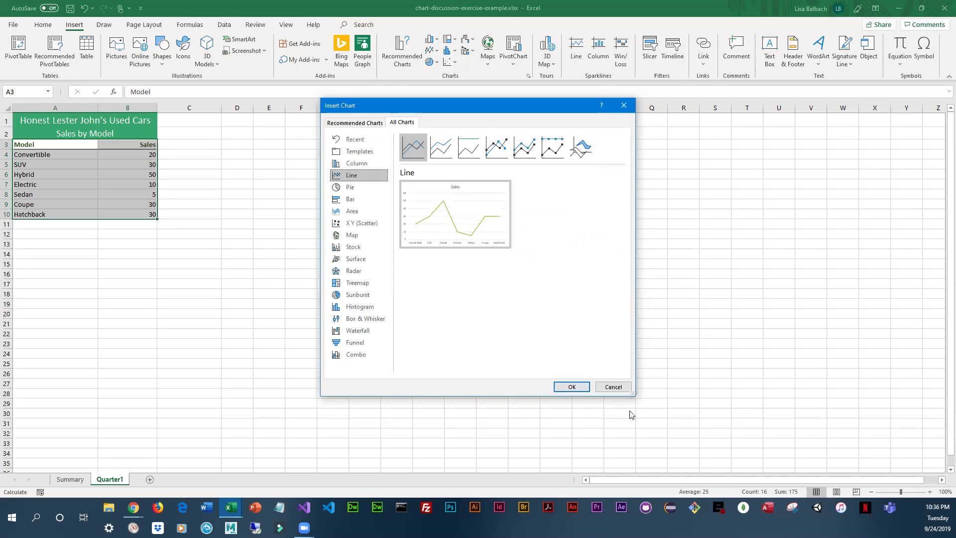
mouse_move(486, 201)
click(506, 154)
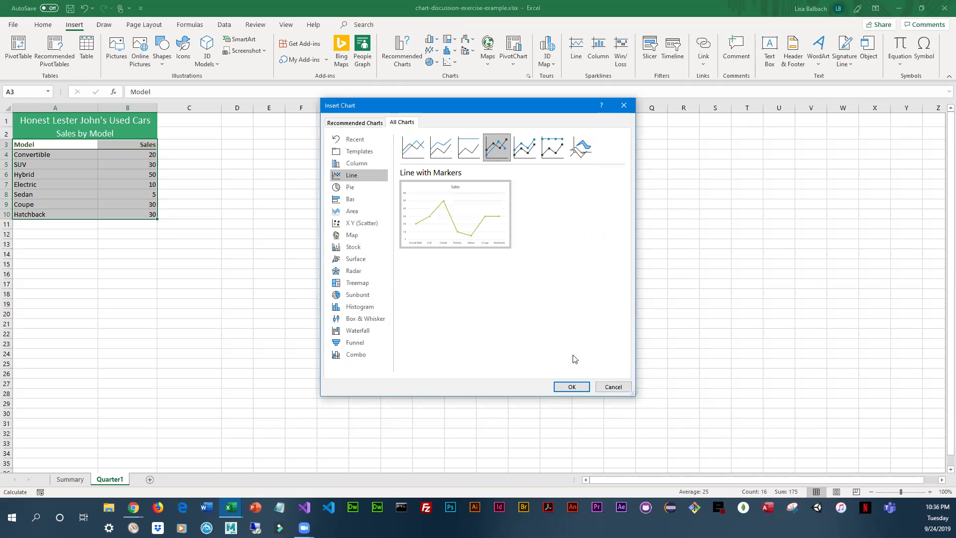
click(568, 387)
mouse_move(437, 228)
mouse_down()
mouse_move(335, 258)
mouse_move(26, 237)
mouse_move(54, 240)
mouse_up()
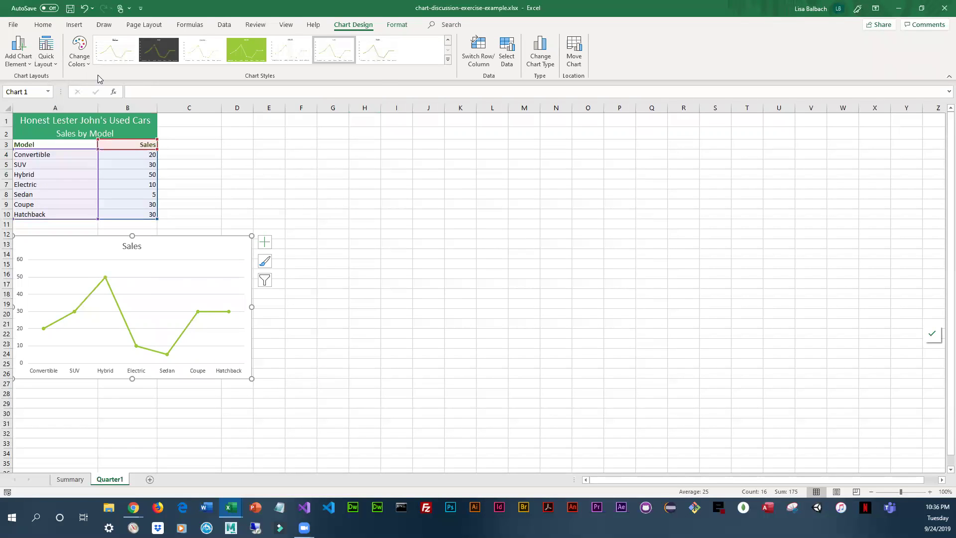
On the Summary sheet, insert the recommended Clustered Column chart with a Total line on a secondary axis from A3:D9 and N3:N9.
click(69, 479)
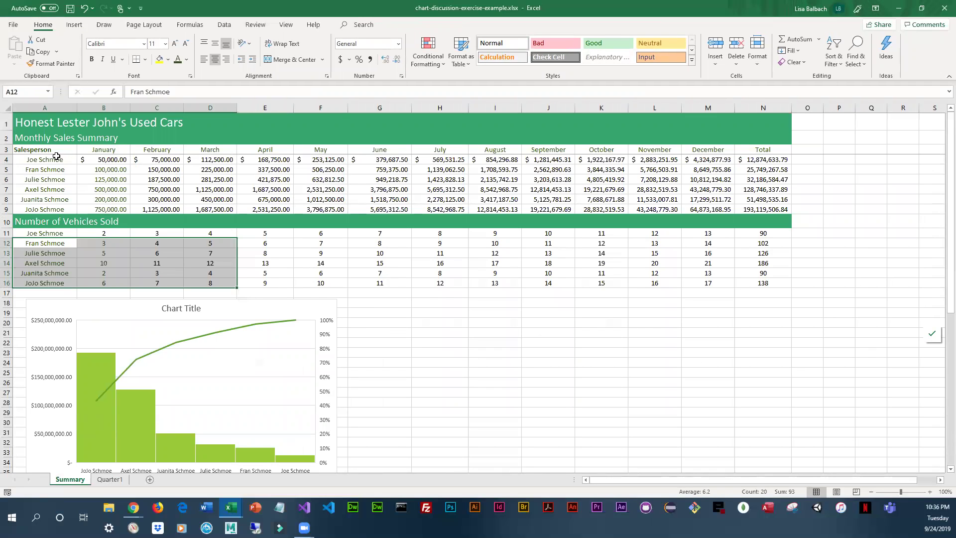
drag(52, 149, 227, 209)
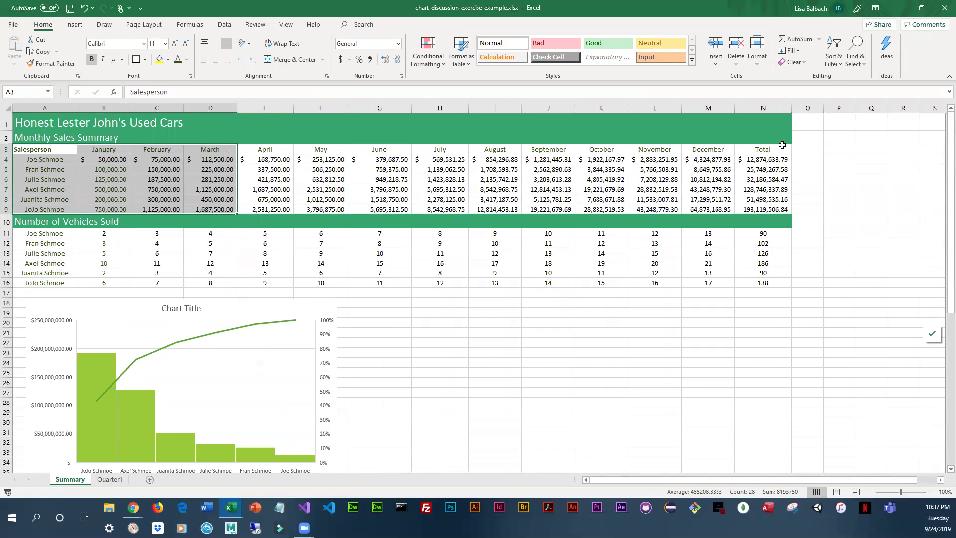
drag(784, 151, 803, 214)
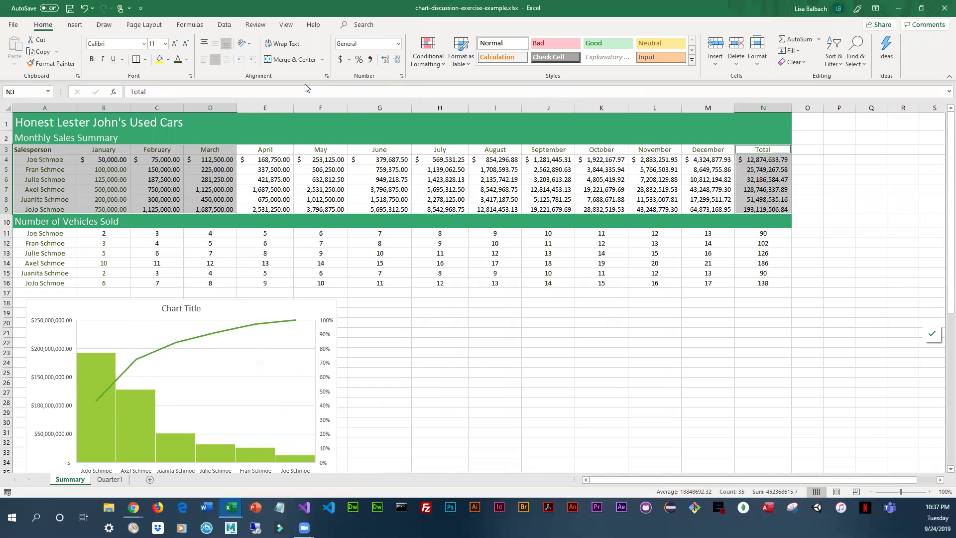
click(75, 25)
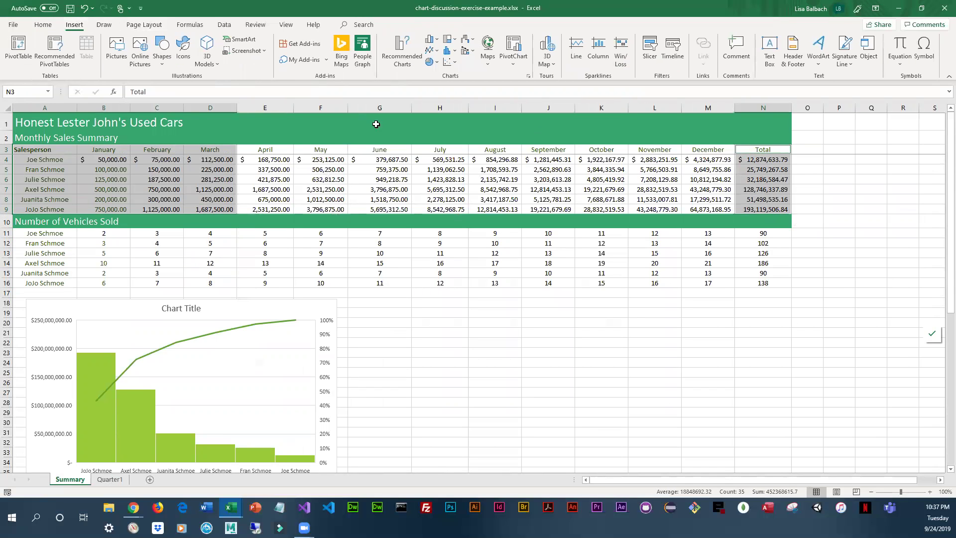
click(398, 63)
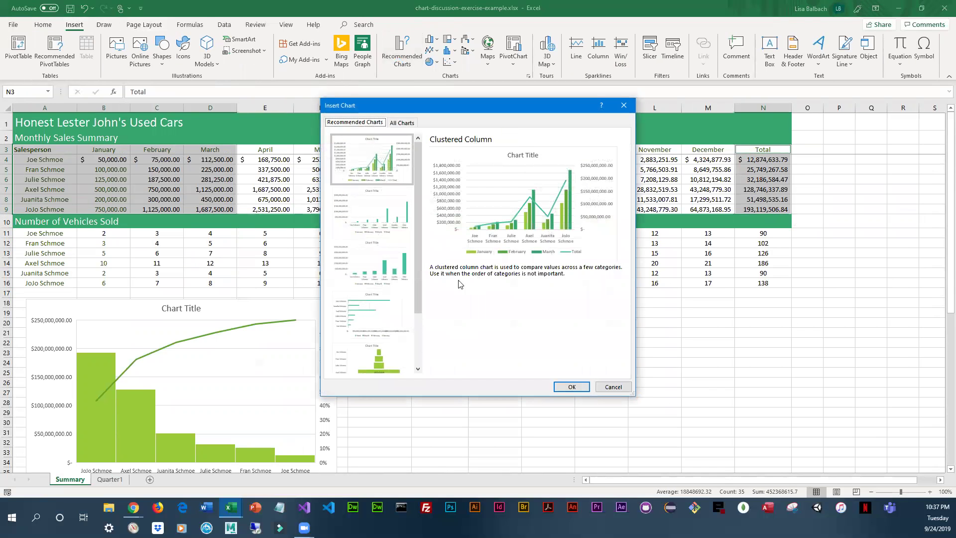
click(382, 180)
scroll(404, 285, down, 2)
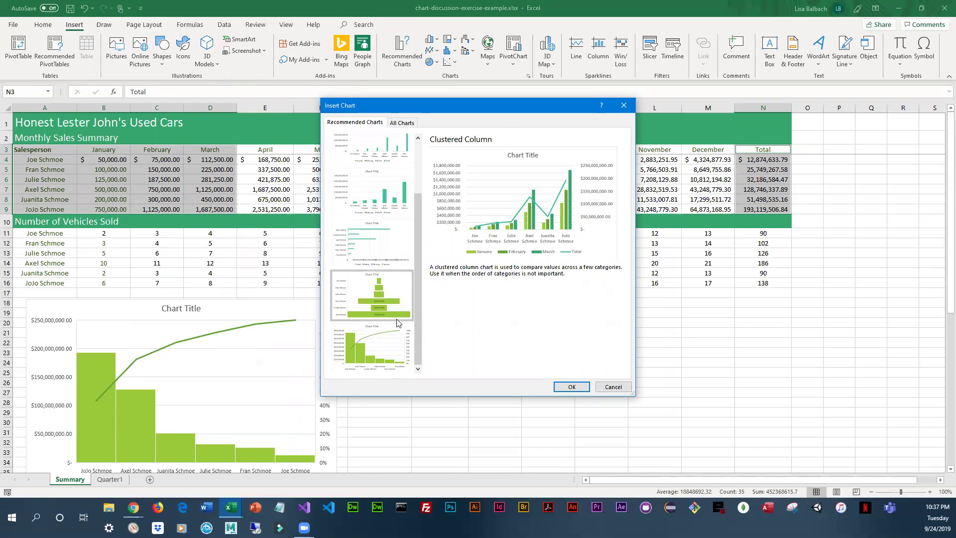
scroll(401, 249, up, 2)
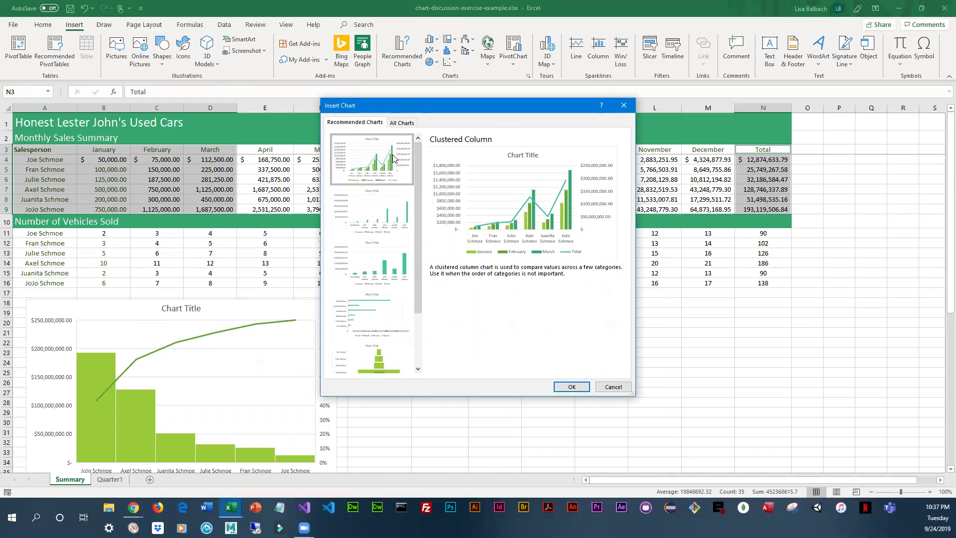
click(572, 387)
Enlarge the clustered column chart and place it beside the Pareto chart, spanning about rows 18 to 34 in columns H to L.
drag(530, 125, 576, 320)
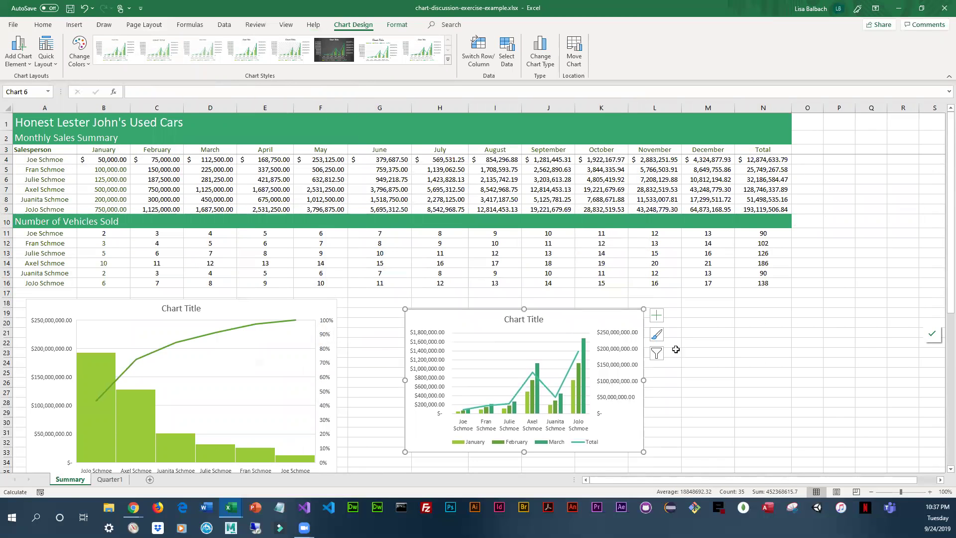
scroll(648, 456, down, 2)
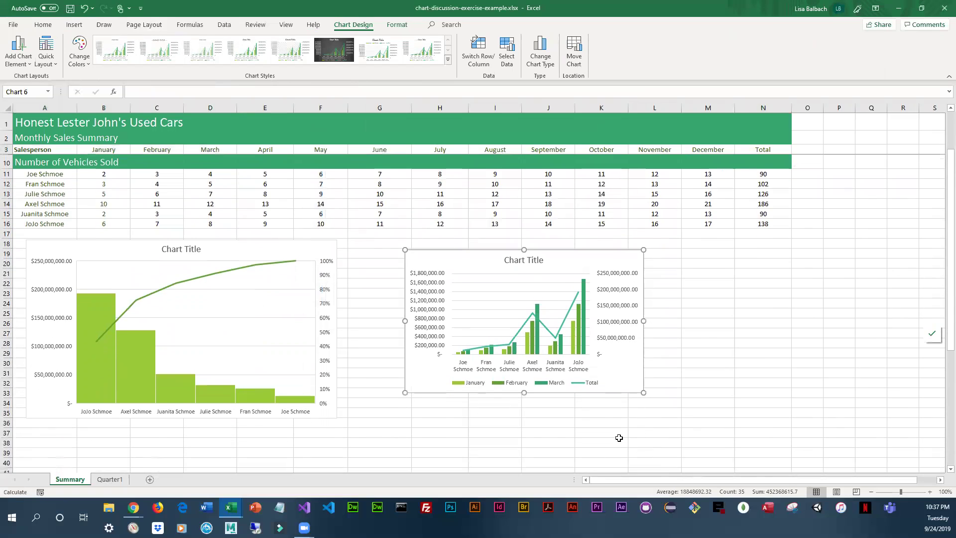
drag(645, 394, 687, 419)
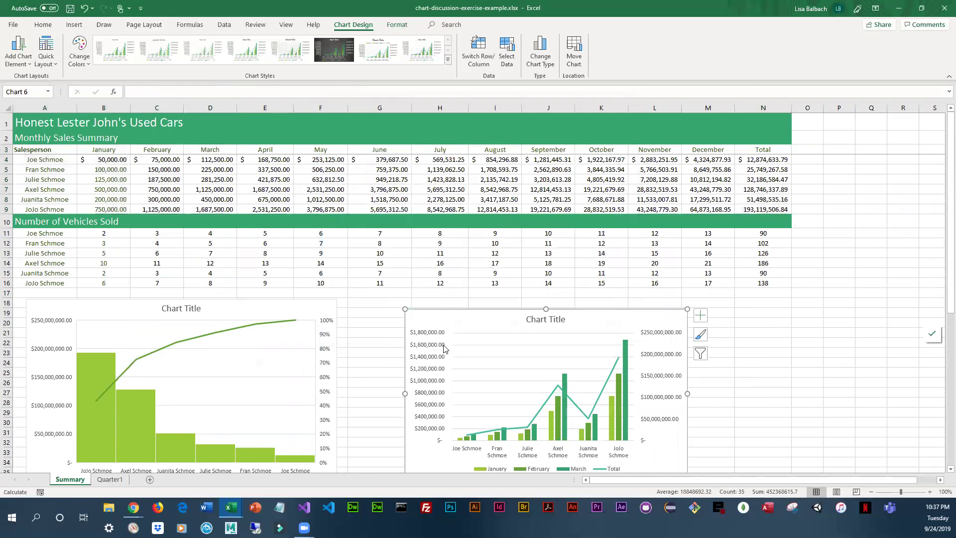
drag(479, 307, 478, 304)
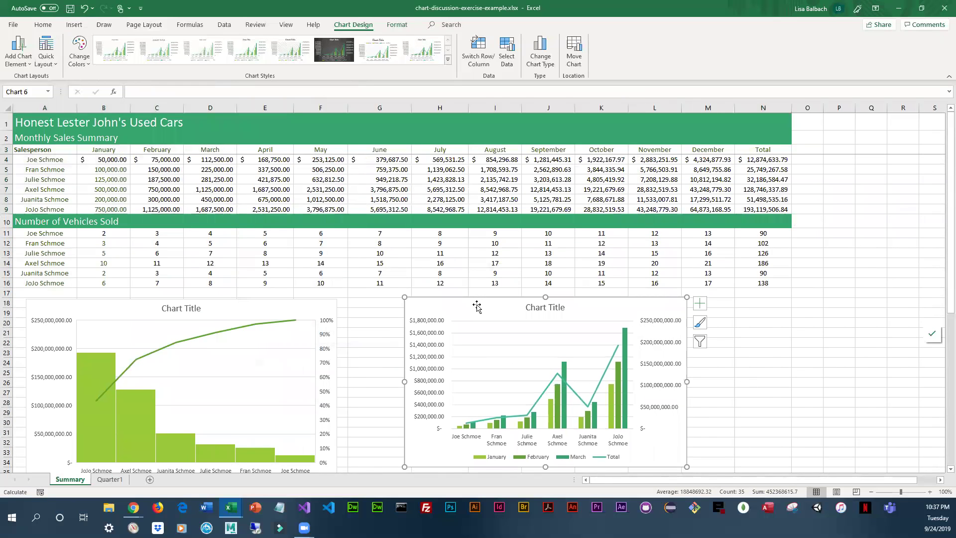